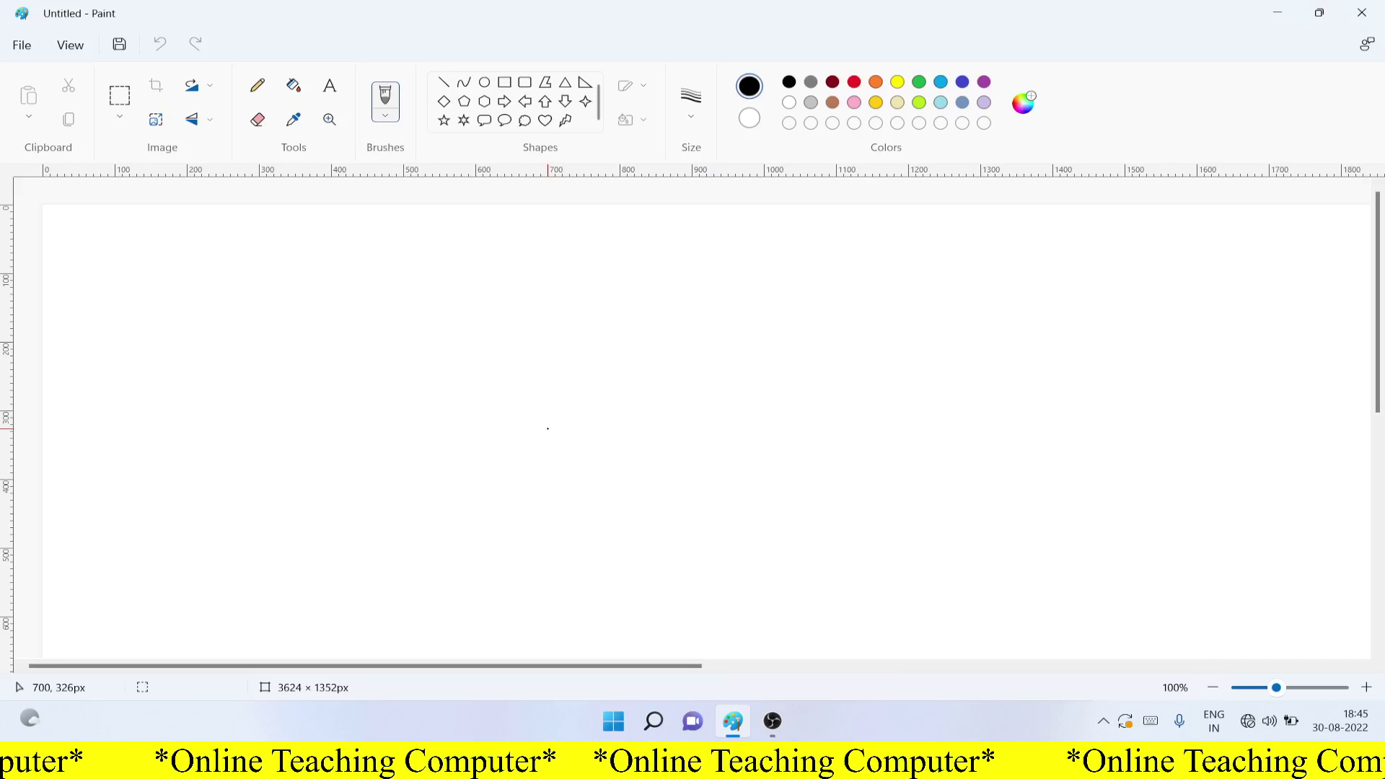
- Launch MouseHighlight from Windows Search ('mou') and minimize it to bring Paint back
{"action": "key", "text": "super+s"}
{"action": "type", "text": "mou"}
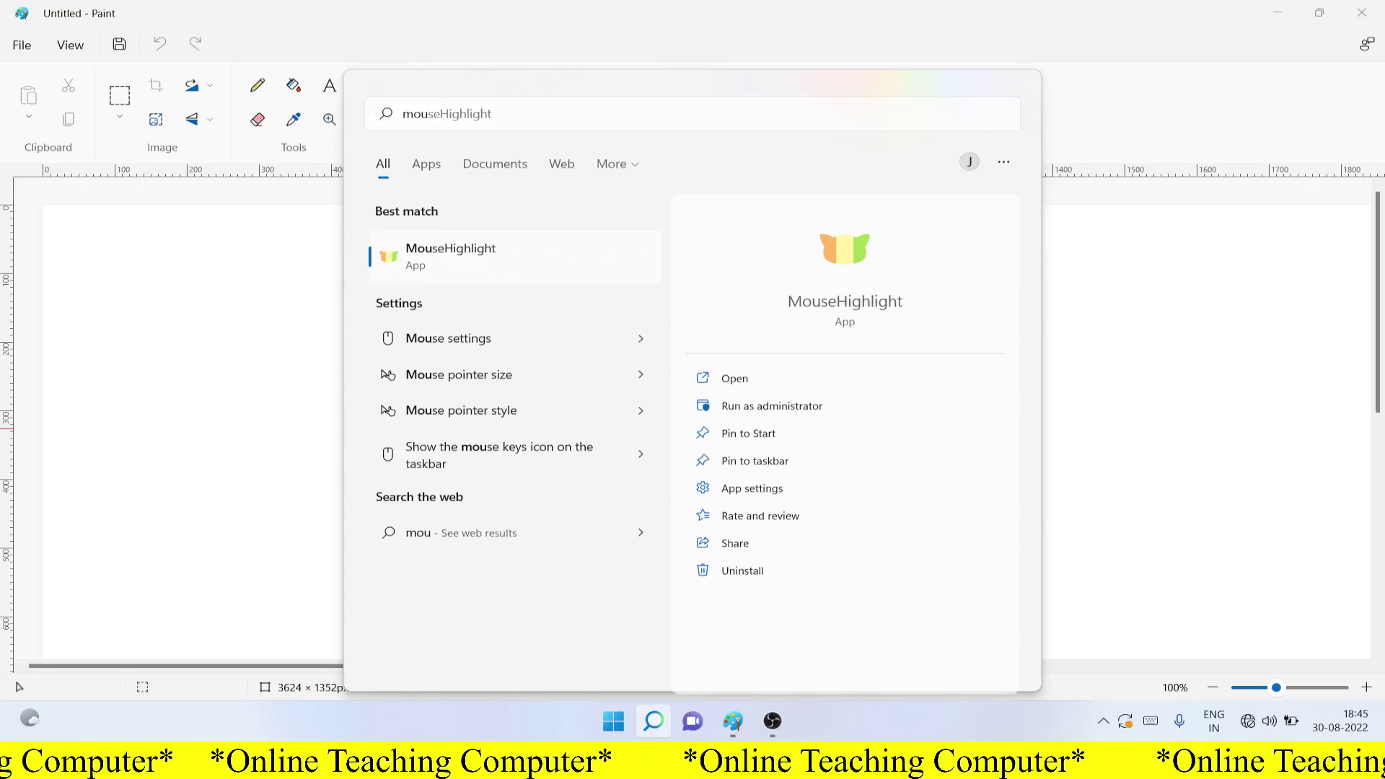
{"action": "key", "text": "Return"}
{"action": "left_click", "coordinate": [282, 78]}
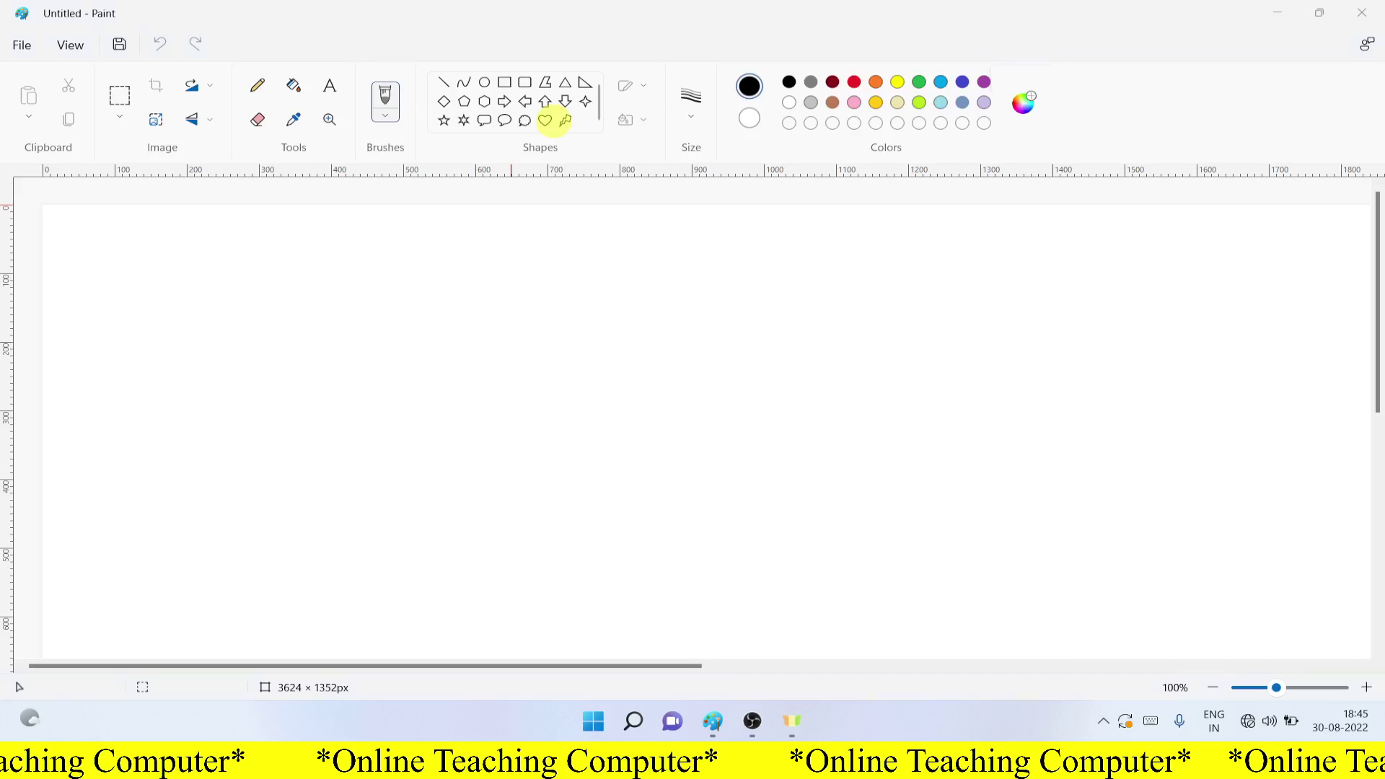
- Select the Heart shape and set the drawing colour to a custom crimson, #ED1A4A
{"action": "left_click", "coordinate": [546, 120]}
{"action": "left_click", "coordinate": [854, 82]}
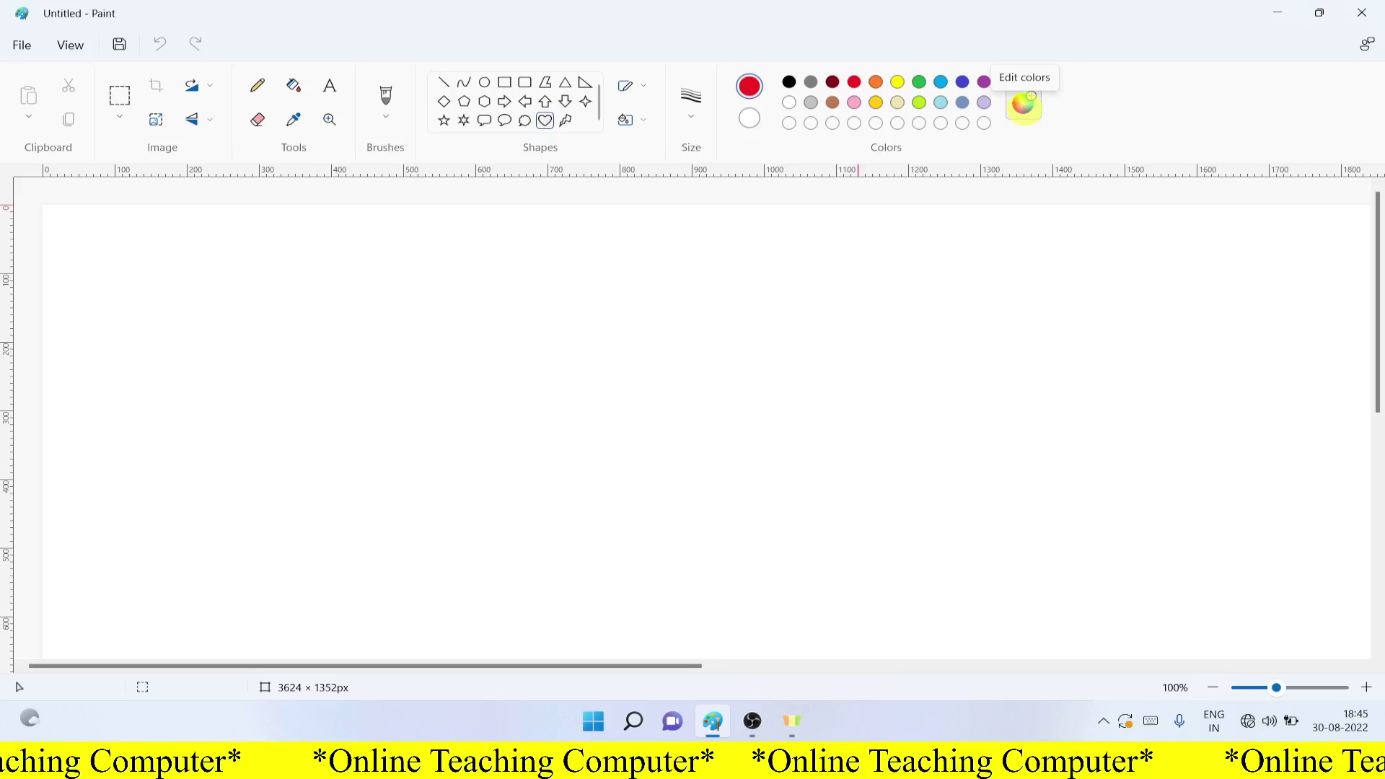
{"action": "left_click", "coordinate": [1024, 104]}
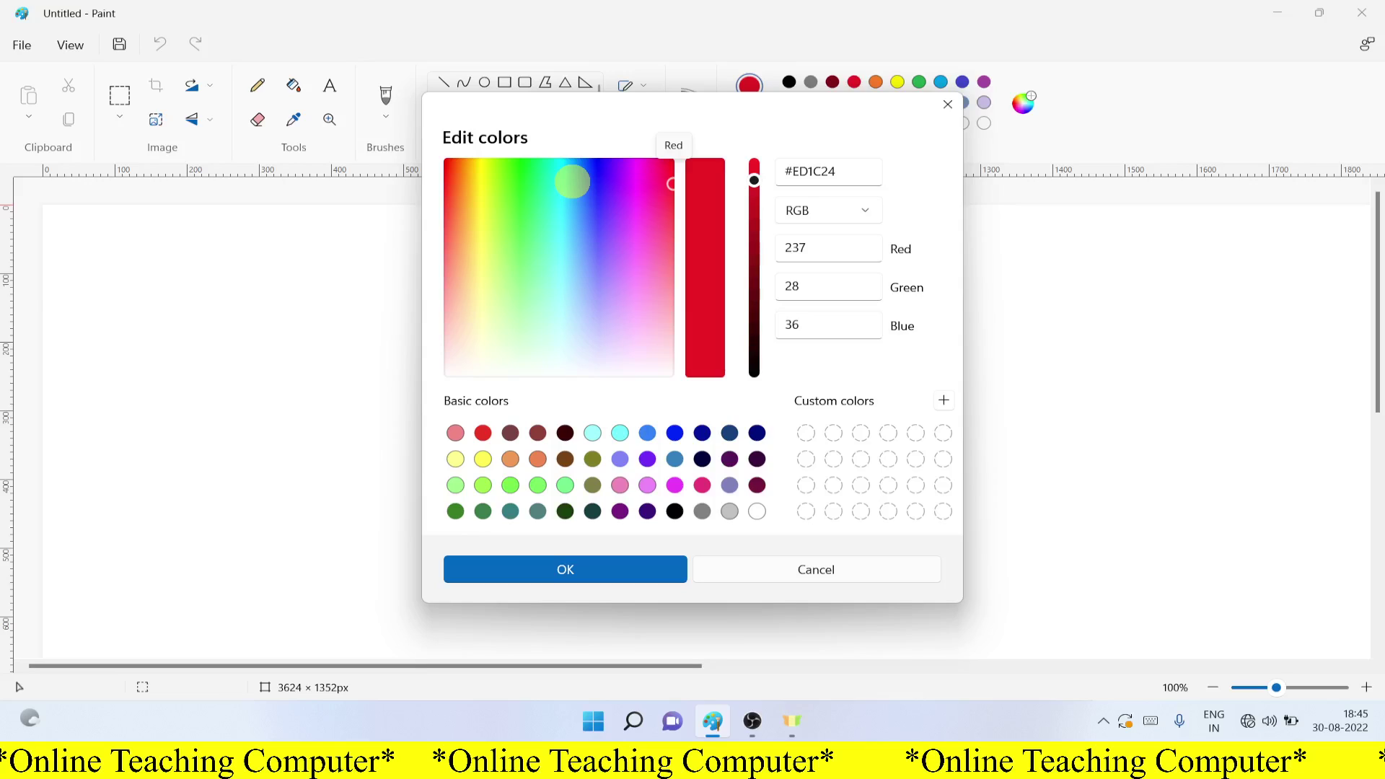
{"action": "left_click", "coordinate": [666, 182]}
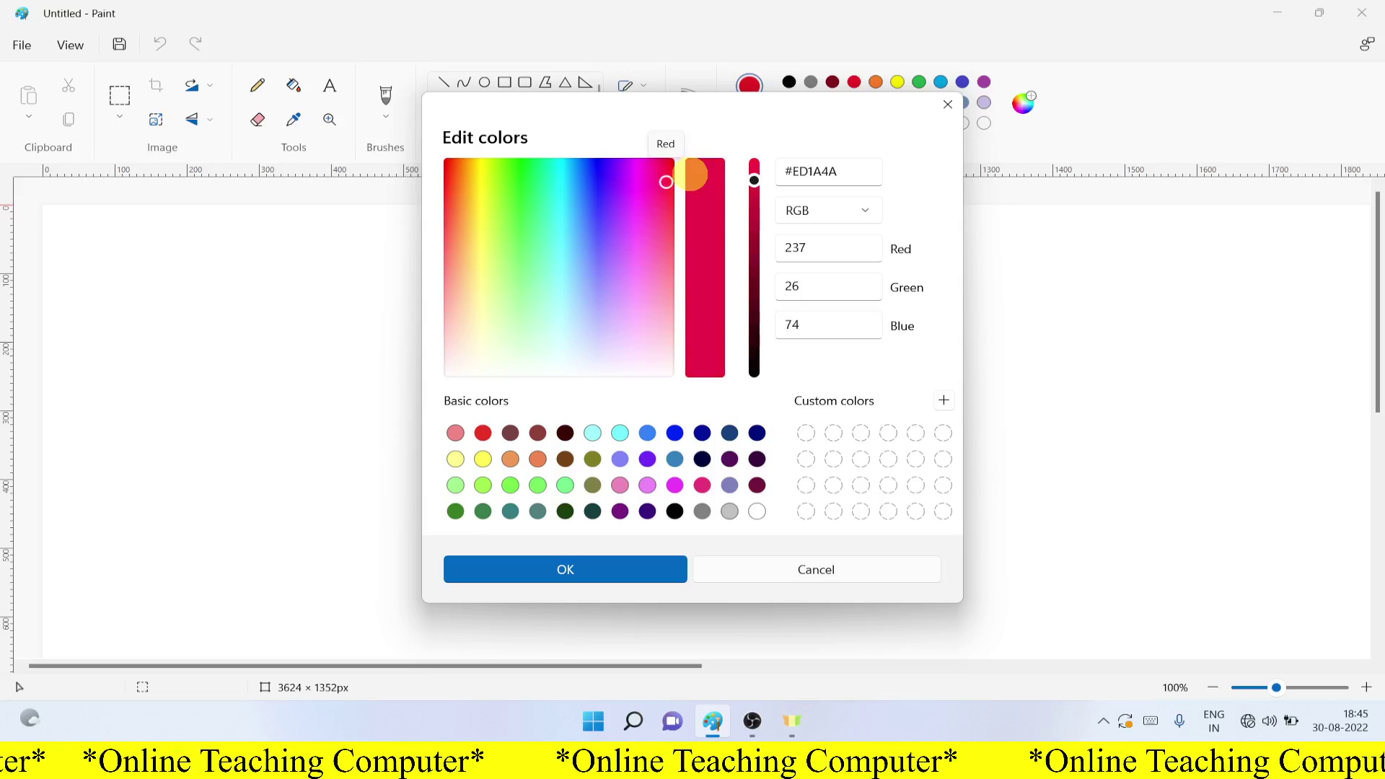
{"action": "key", "text": "Return"}
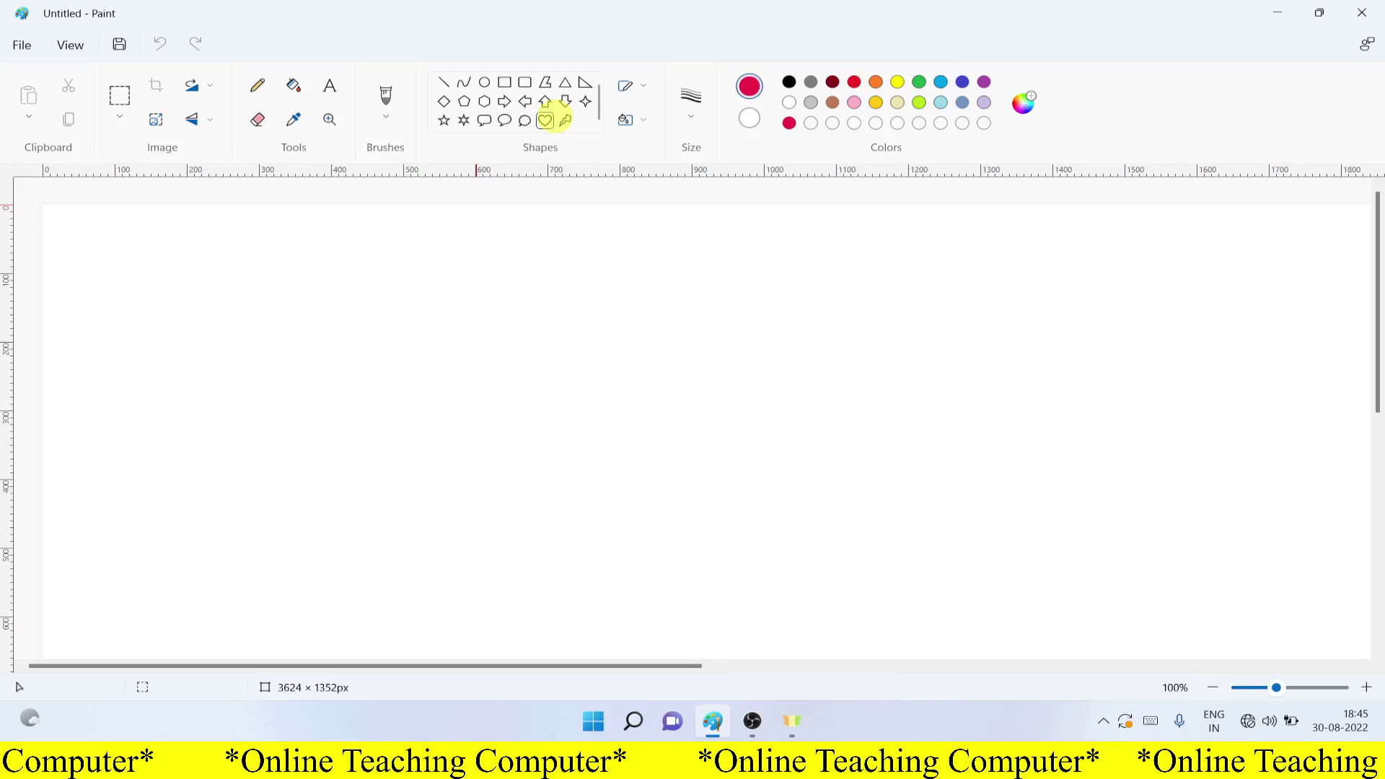
- Draw a large heart across the canvas centre with a crimson #ED1A4A crayon fill
{"action": "left_click_drag", "start_coordinate": [476, 208], "coordinate": [1007, 655]}
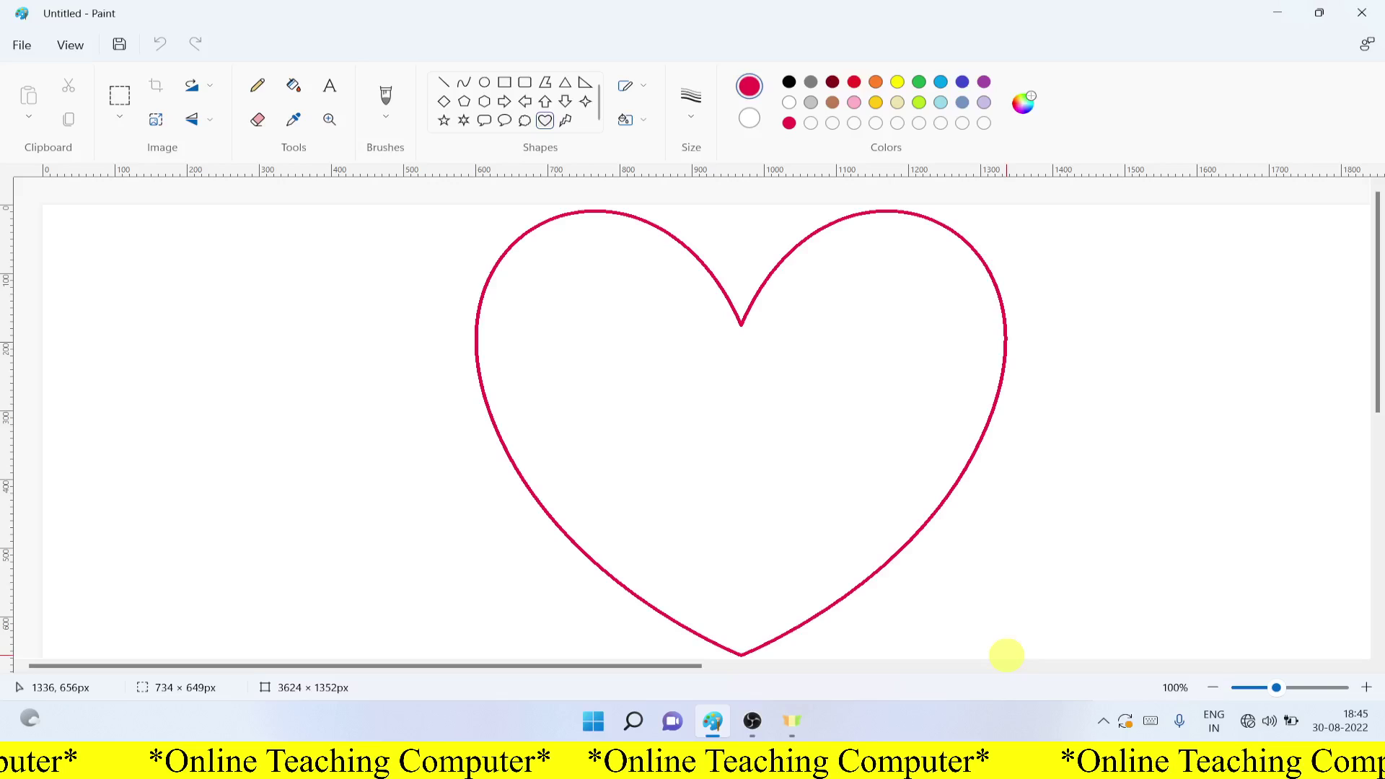
{"action": "left_click_drag", "start_coordinate": [1006, 655], "coordinate": [1002, 655]}
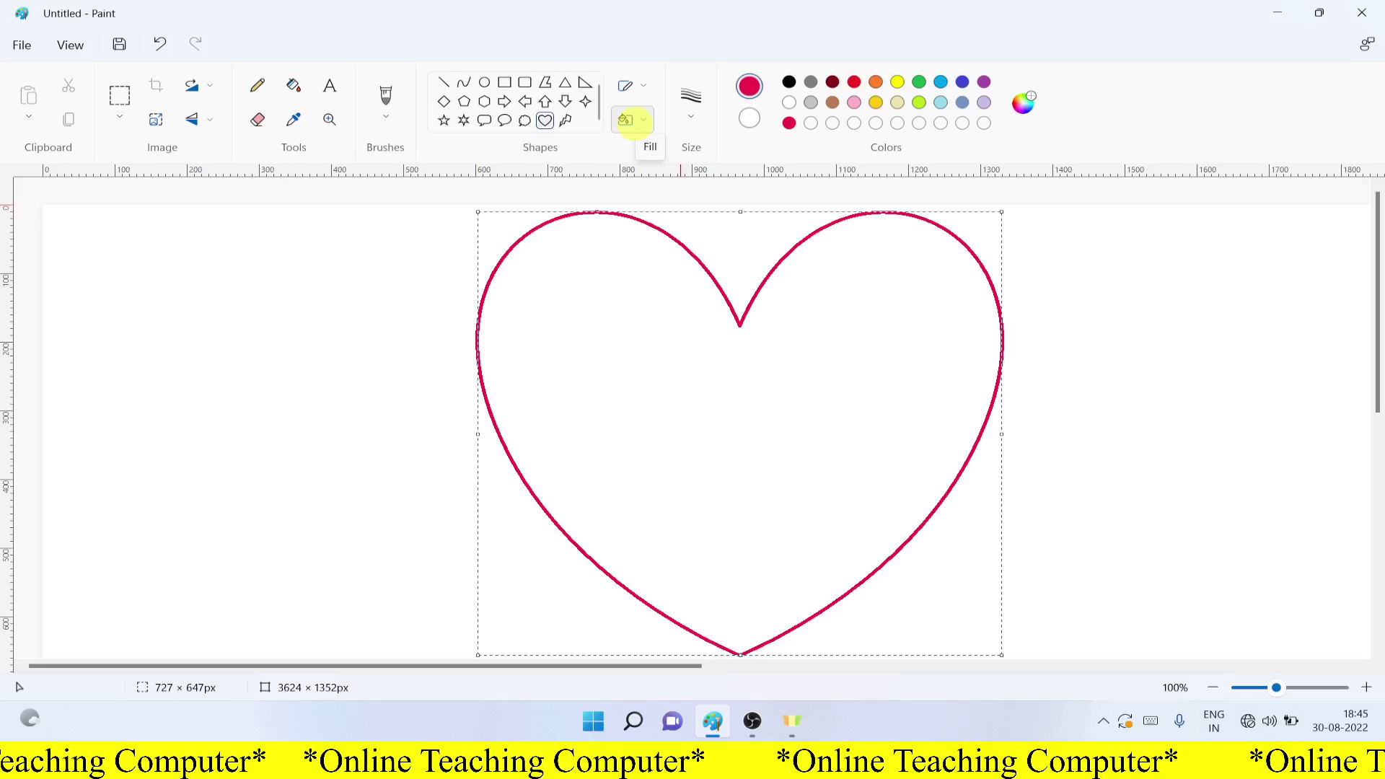
{"action": "left_click", "coordinate": [642, 119]}
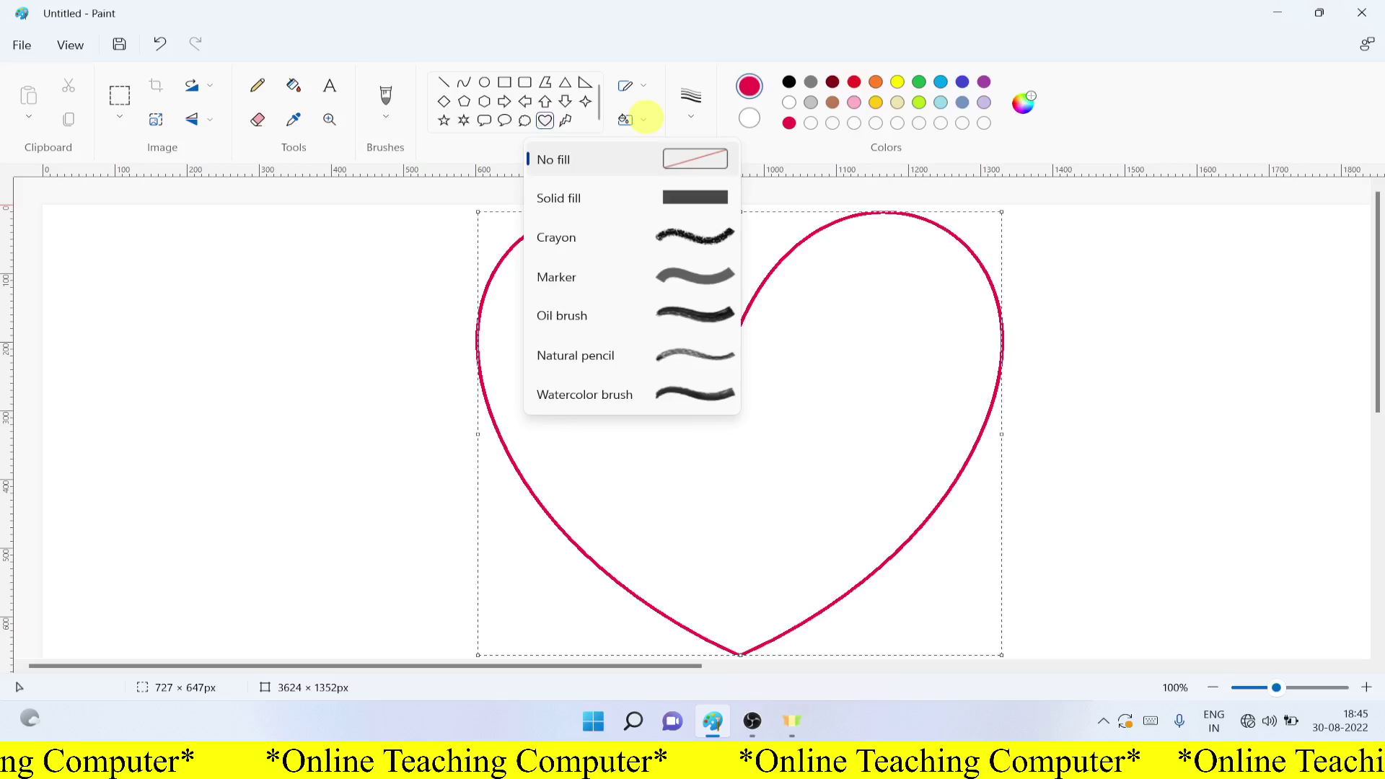
{"action": "left_click", "coordinate": [644, 117]}
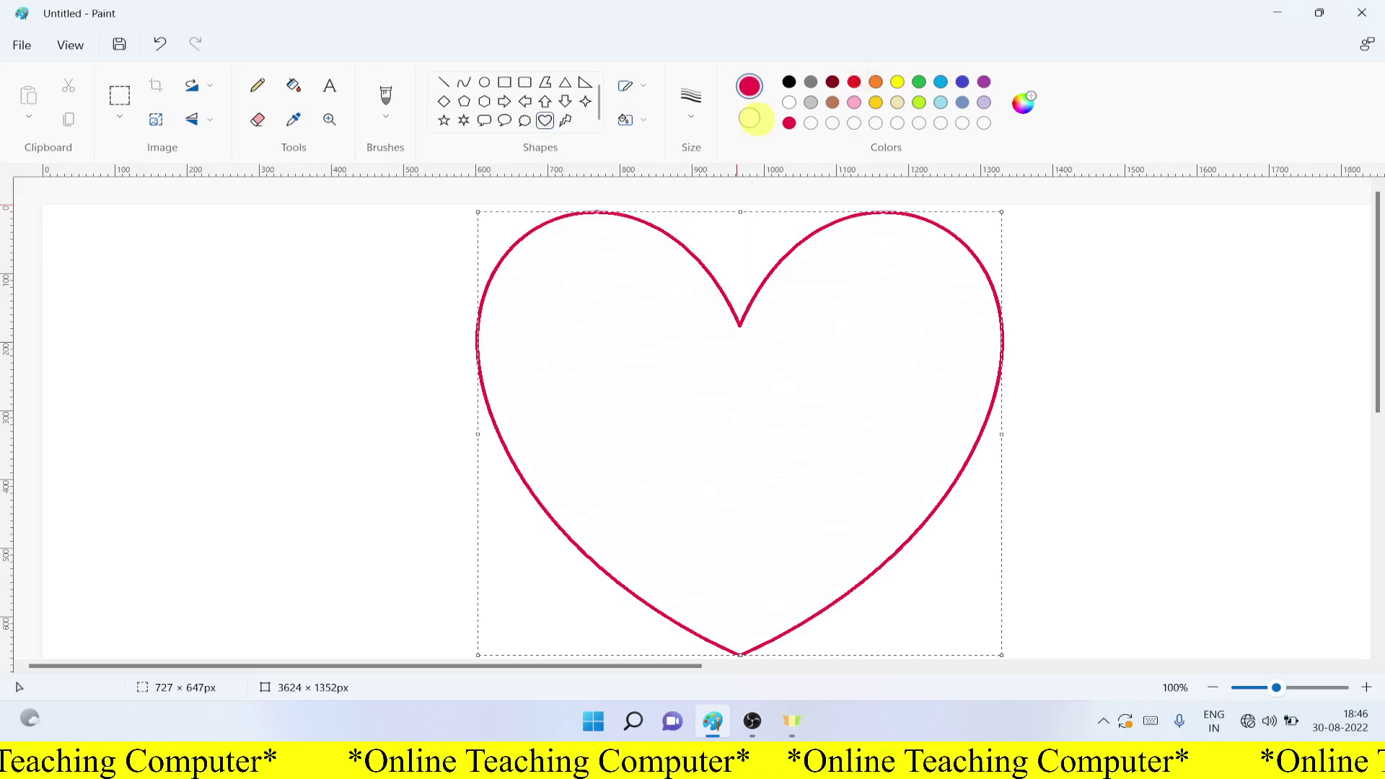
{"action": "left_click", "coordinate": [749, 118]}
{"action": "left_click", "coordinate": [789, 122]}
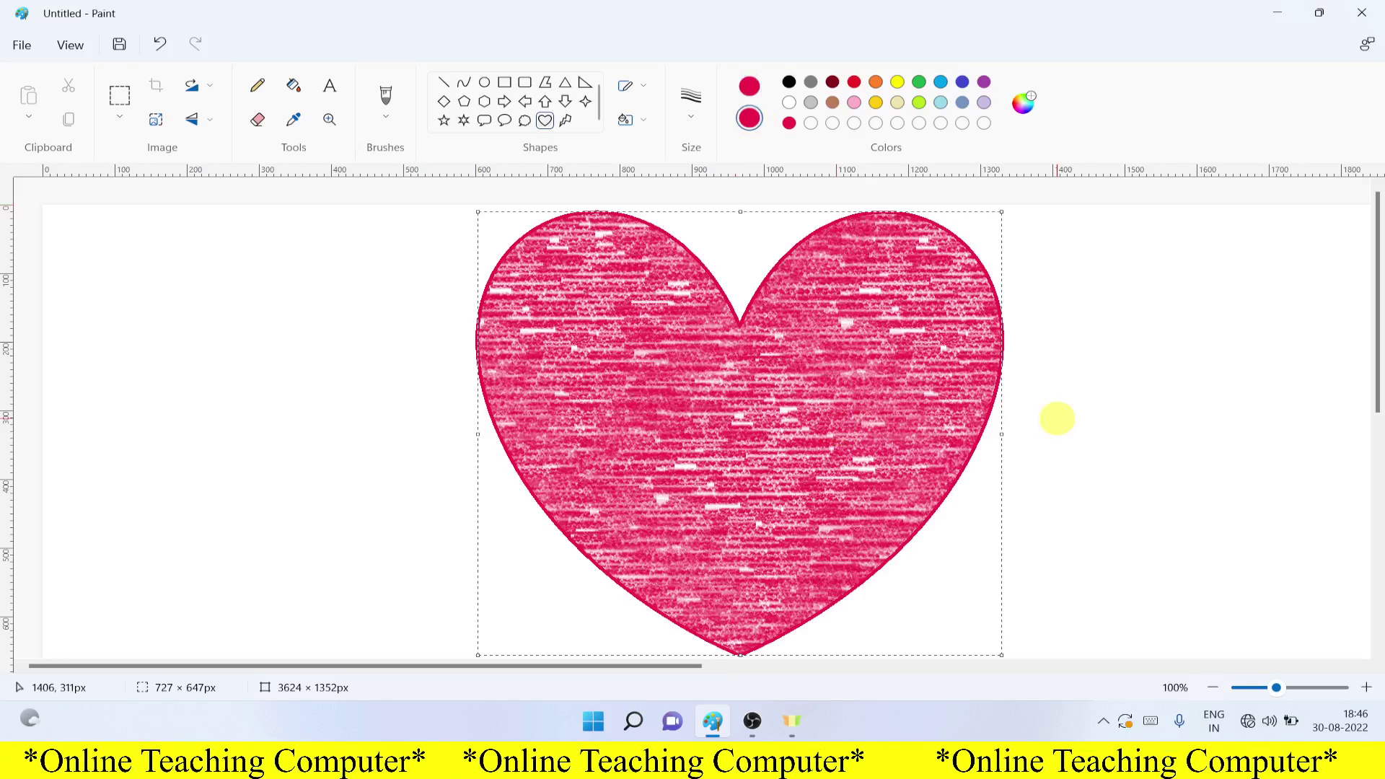
- Commit the crimson heart and set outline and fill colours to custom yellow #FFF006
{"action": "left_click", "coordinate": [1057, 418]}
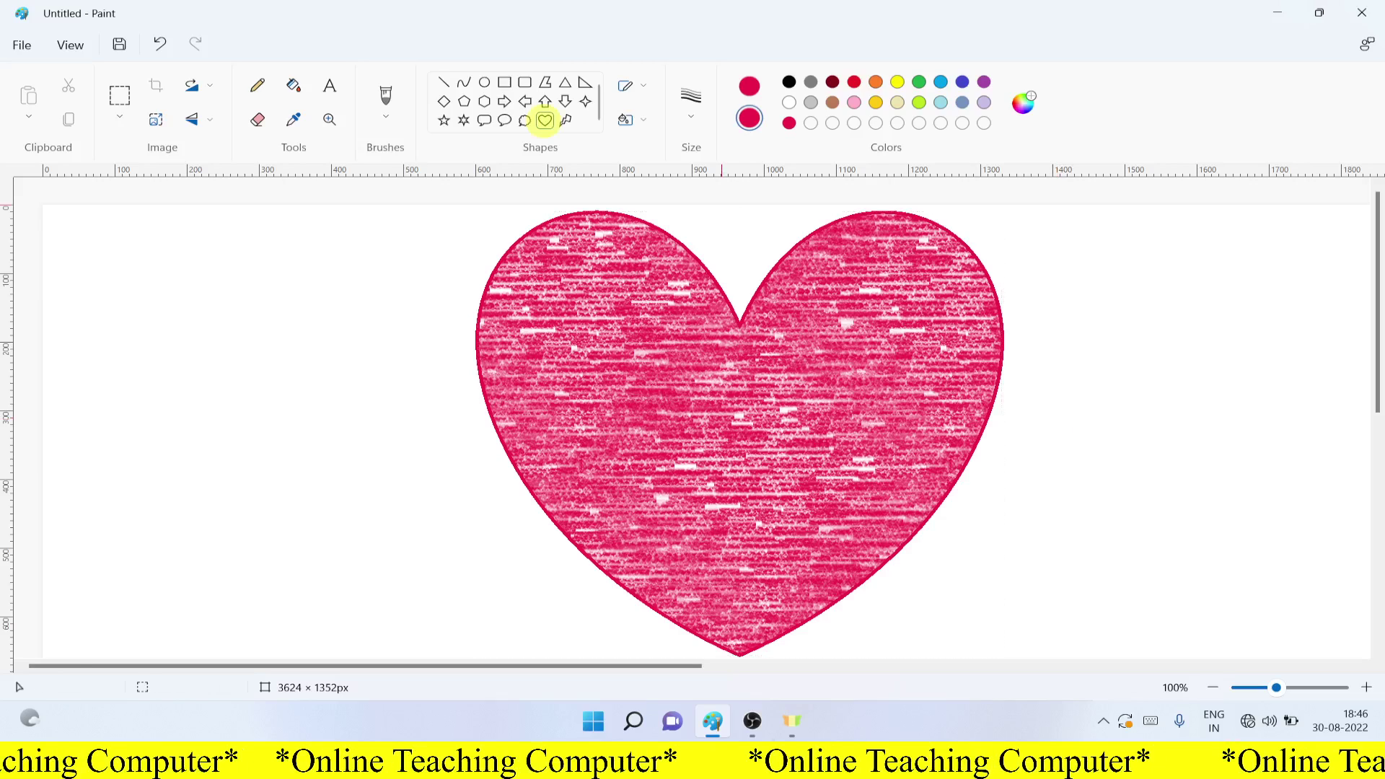
{"action": "left_click", "coordinate": [545, 121]}
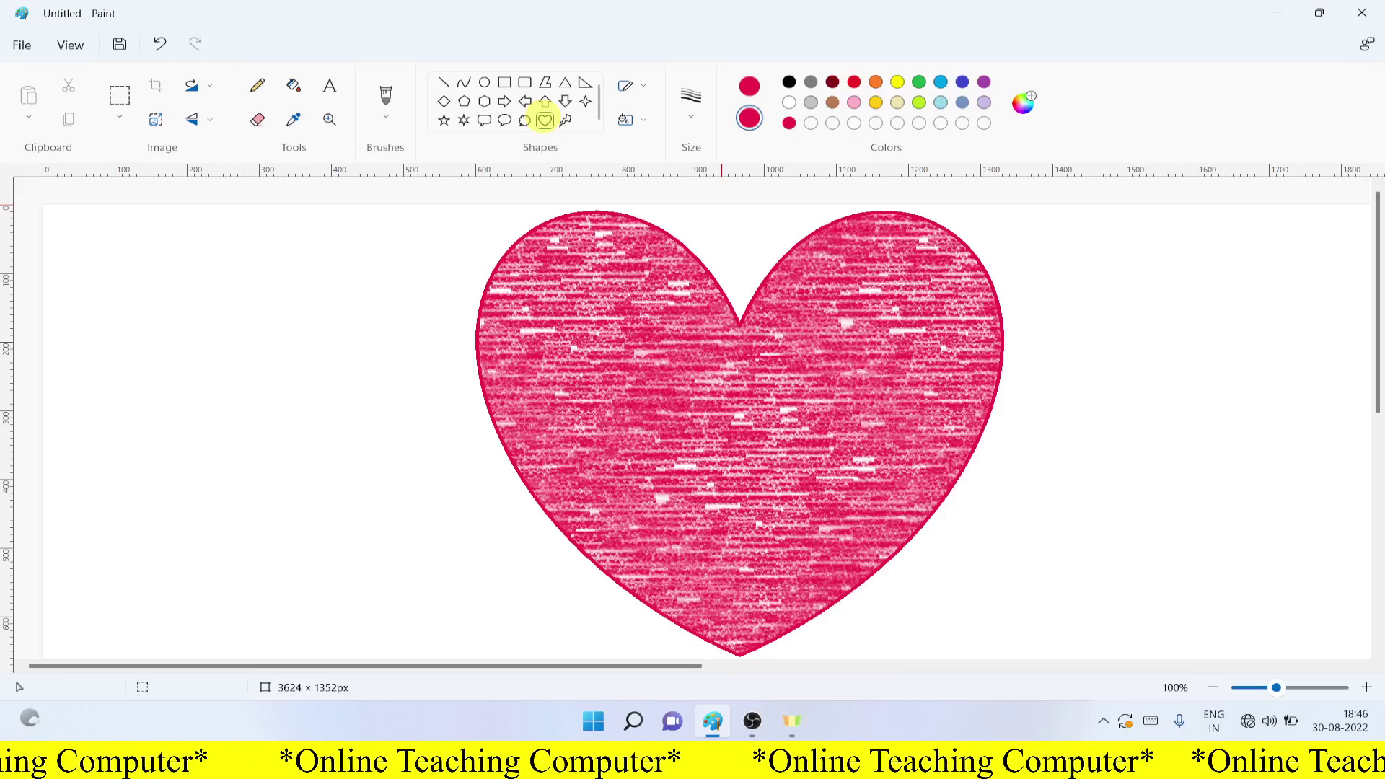
{"action": "left_click", "coordinate": [897, 81]}
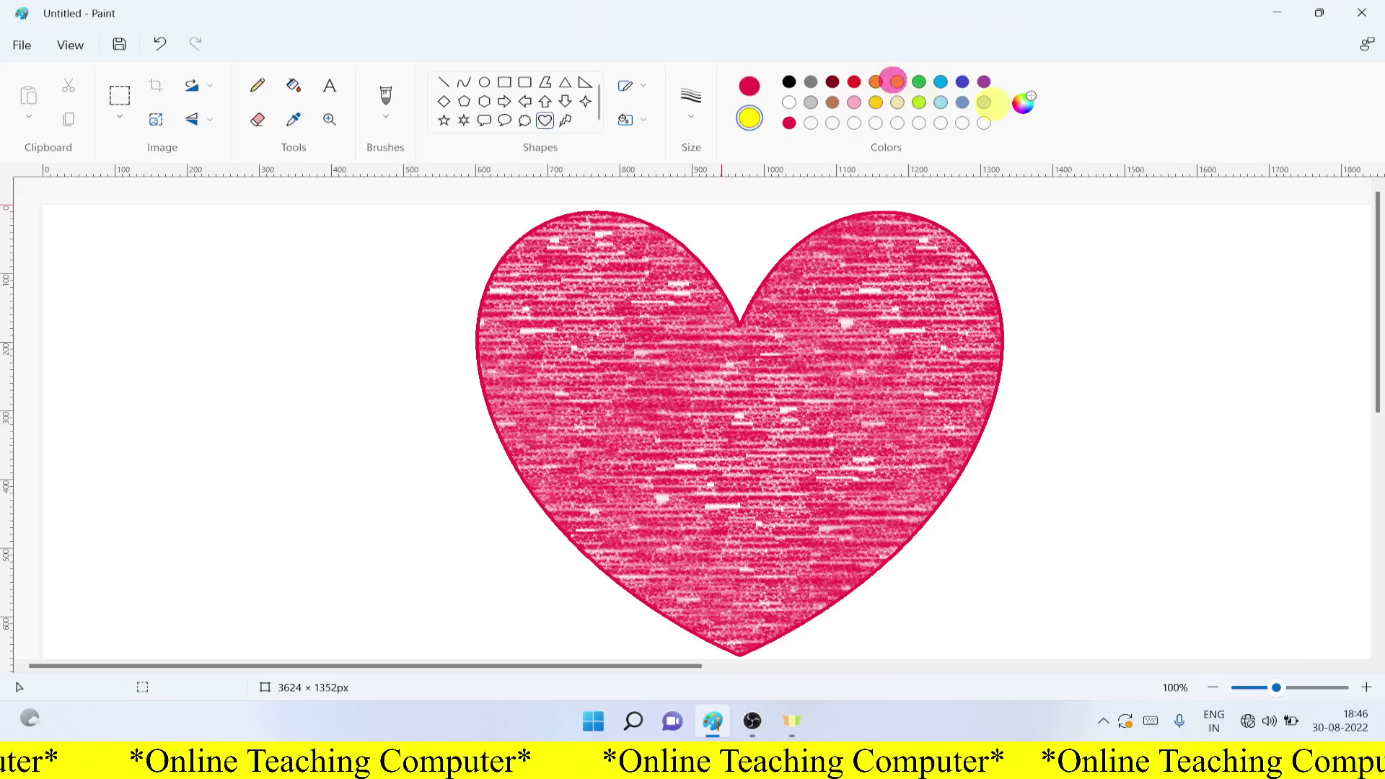
{"action": "left_click", "coordinate": [1022, 103]}
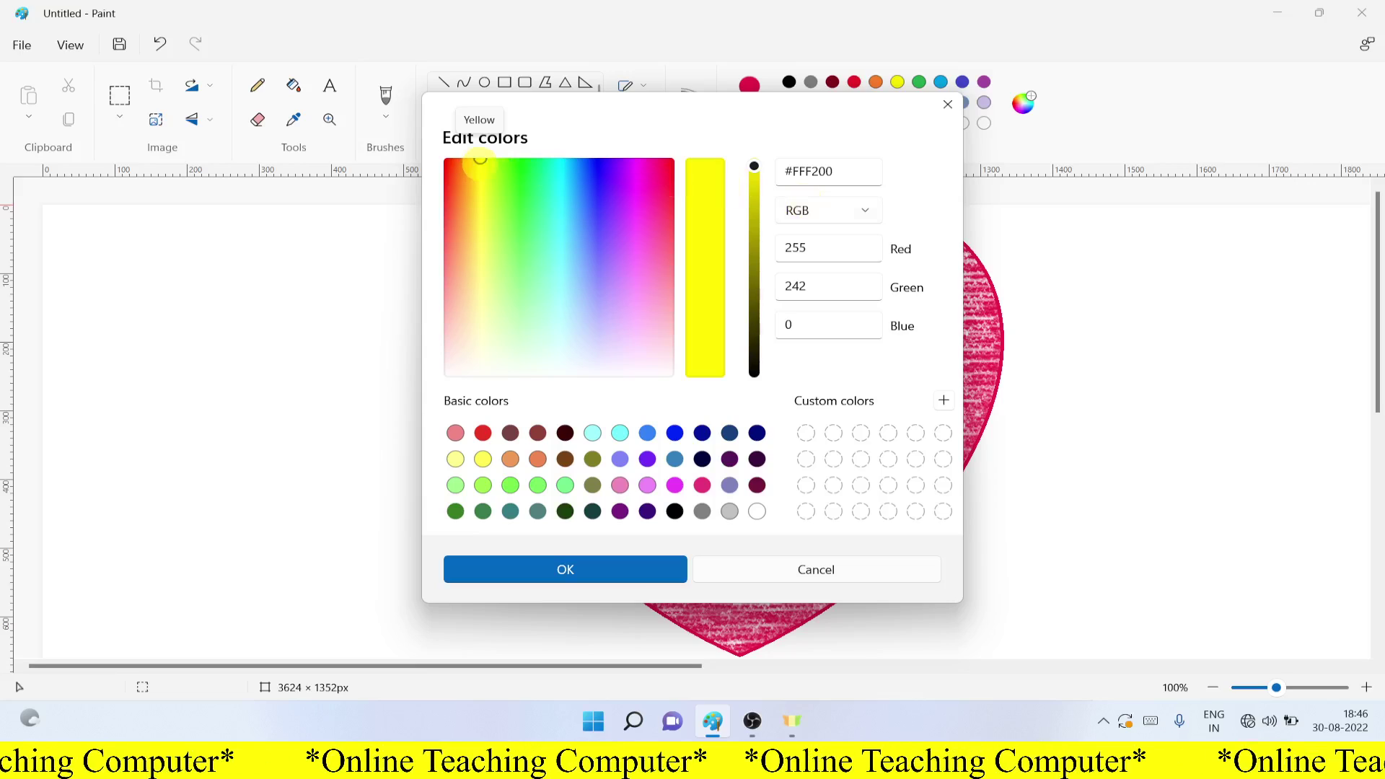
{"action": "left_click_drag", "start_coordinate": [479, 158], "coordinate": [479, 163]}
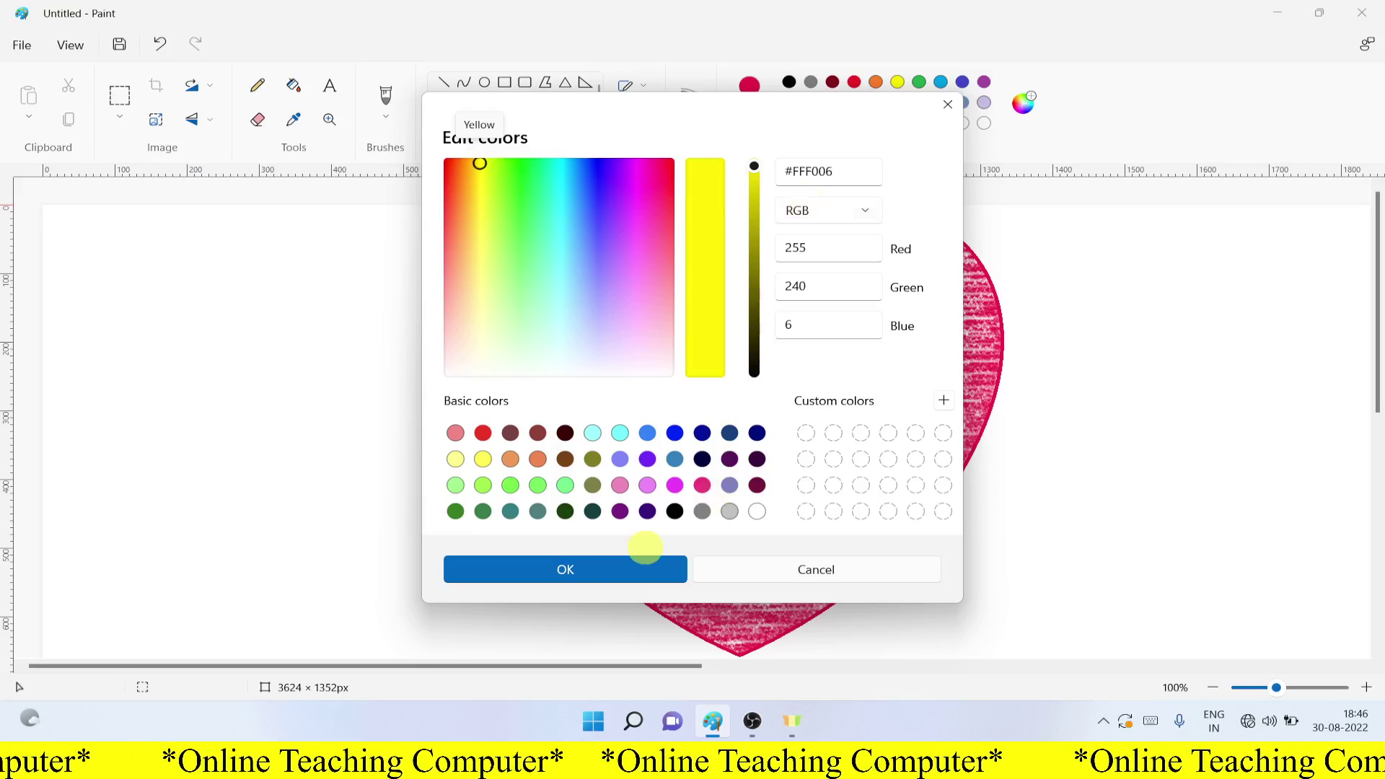
{"action": "left_click", "coordinate": [624, 565]}
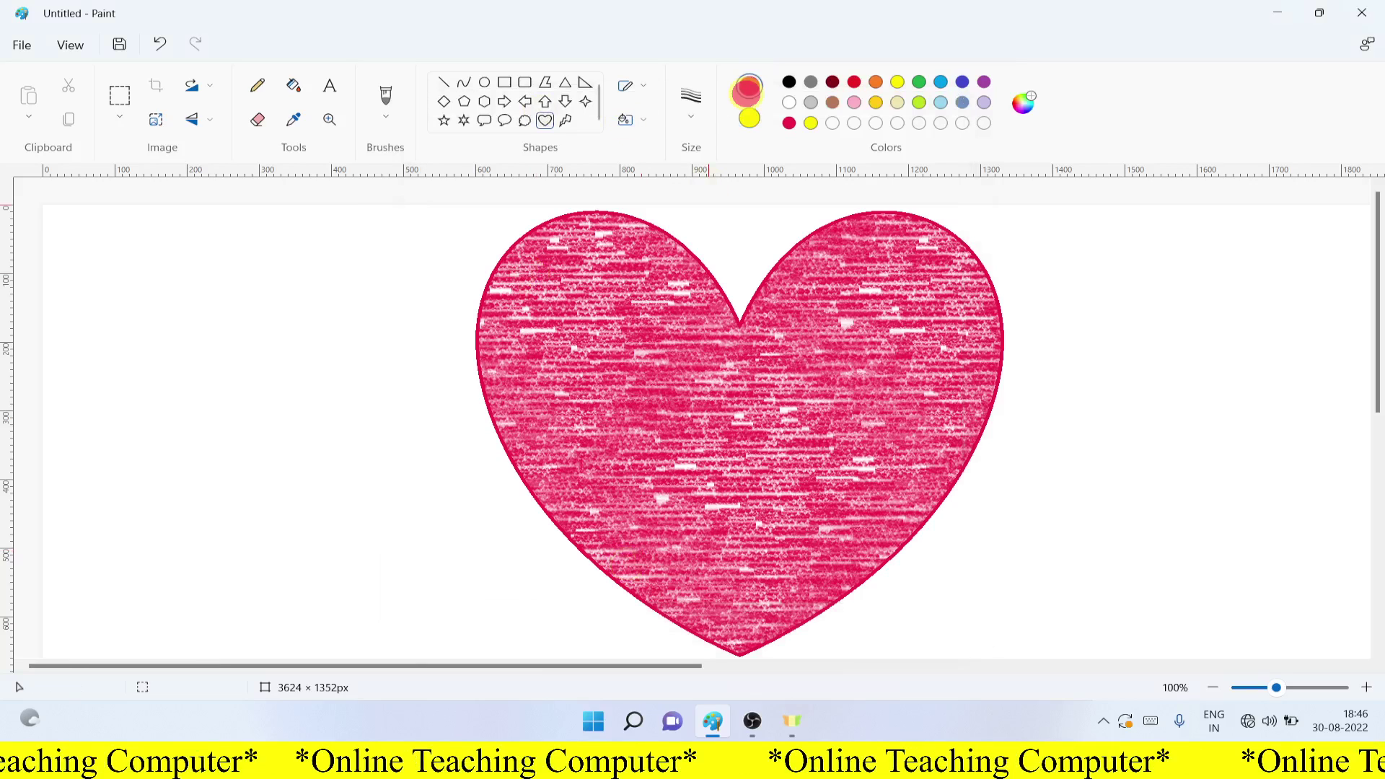
{"action": "left_click", "coordinate": [749, 86]}
{"action": "left_click", "coordinate": [810, 122]}
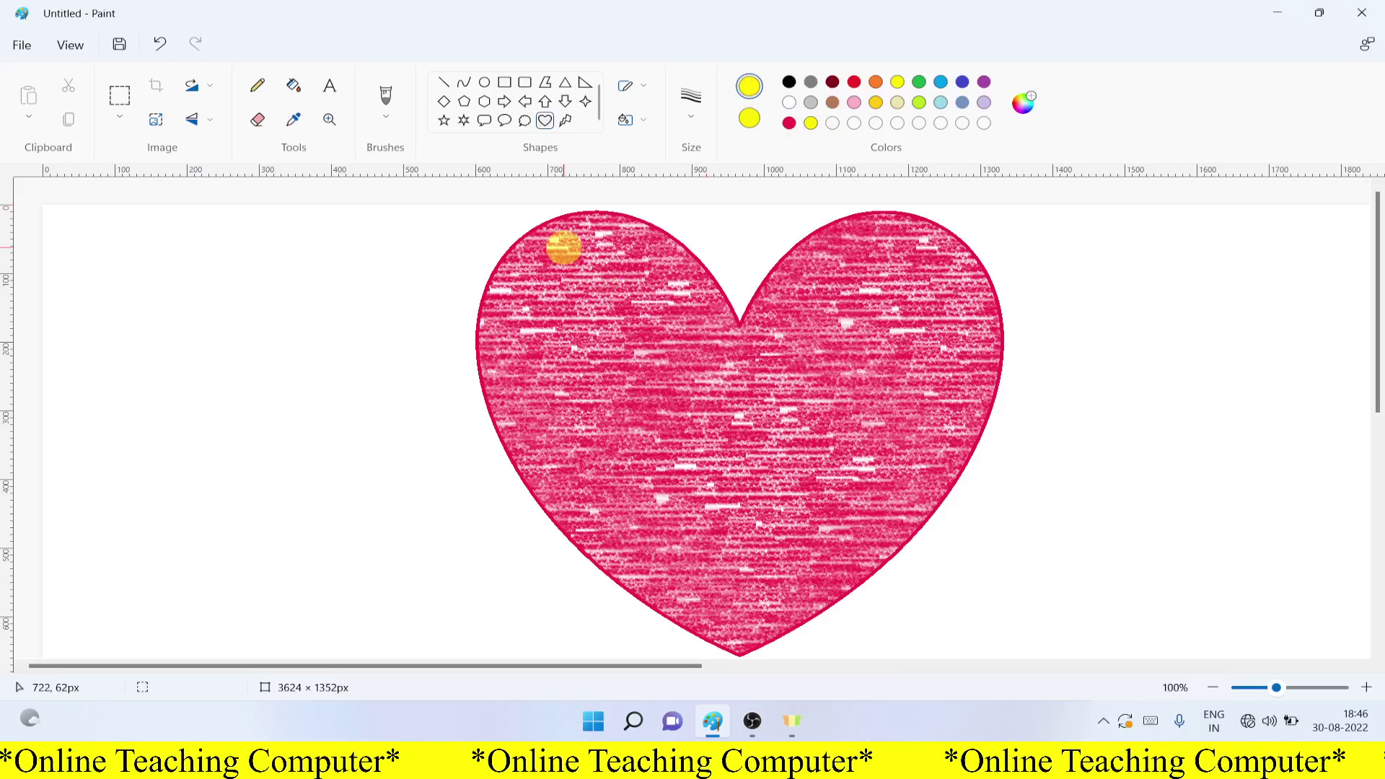
- Draw a yellow heart inside the crimson one, resizing it to leave an even crimson border
{"action": "mouse_move", "coordinate": [563, 248]}
{"action": "left_mouse_down"}
{"action": "mouse_move", "coordinate": [639, 346]}
{"action": "mouse_move", "coordinate": [925, 628]}
{"action": "mouse_move", "coordinate": [917, 641]}
{"action": "left_mouse_up"}
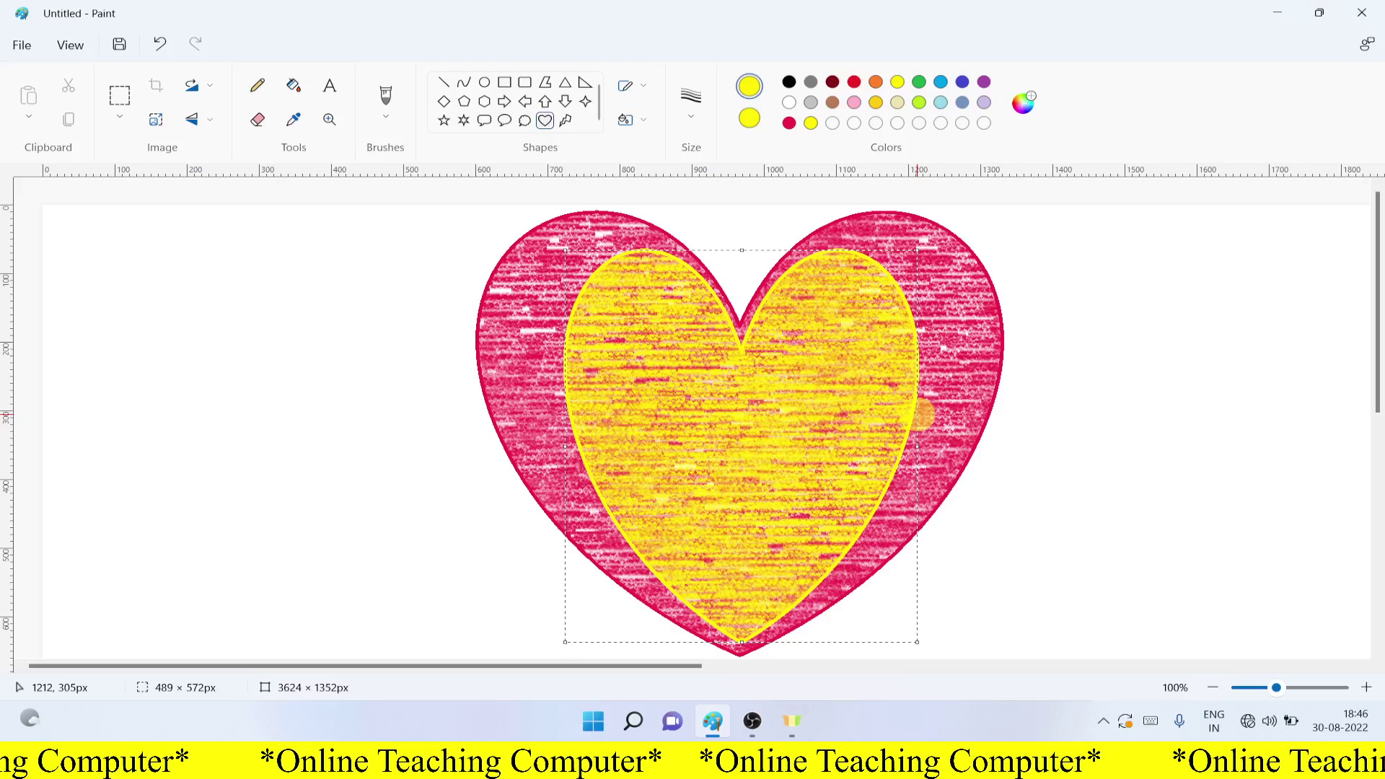
{"action": "left_click_drag", "start_coordinate": [922, 415], "coordinate": [566, 430]}
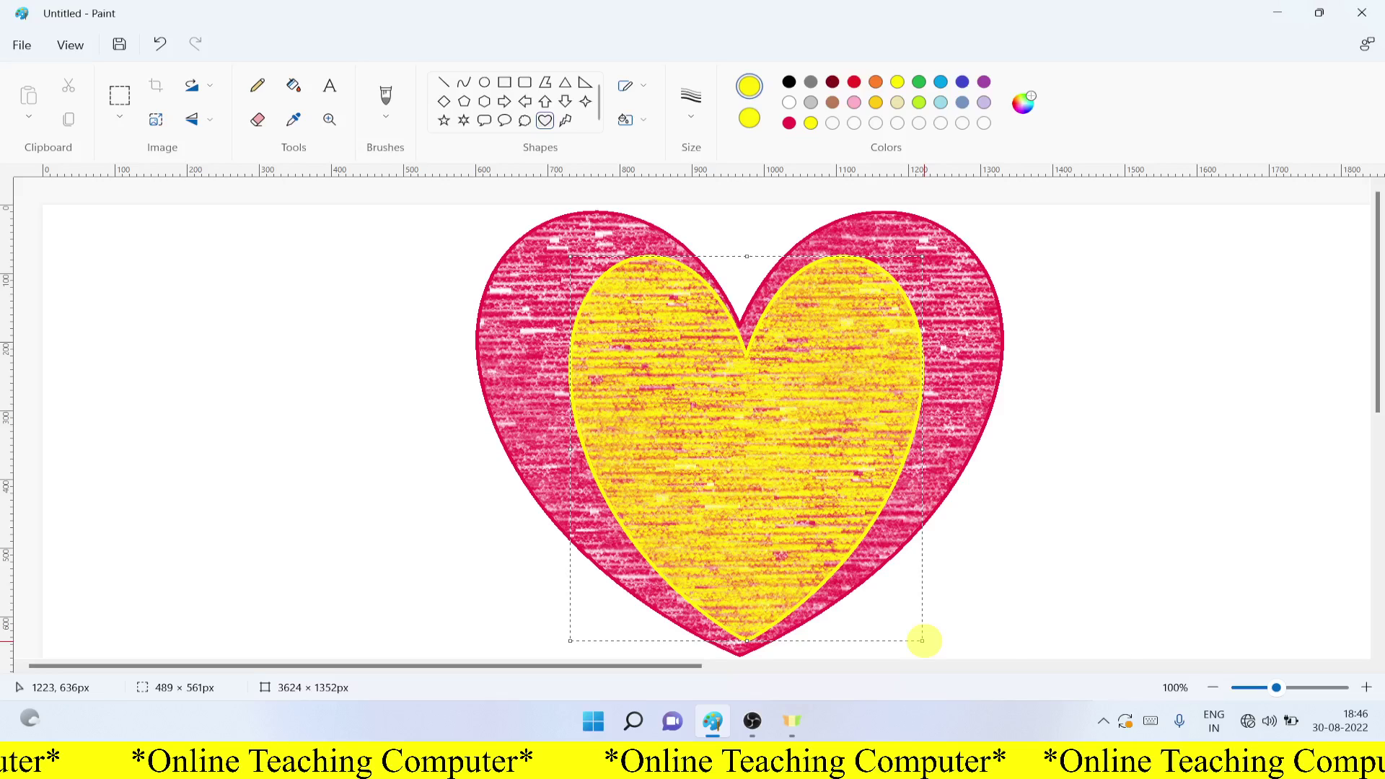
{"action": "left_click_drag", "start_coordinate": [923, 640], "coordinate": [979, 581]}
{"action": "left_click_drag", "start_coordinate": [569, 448], "coordinate": [474, 407]}
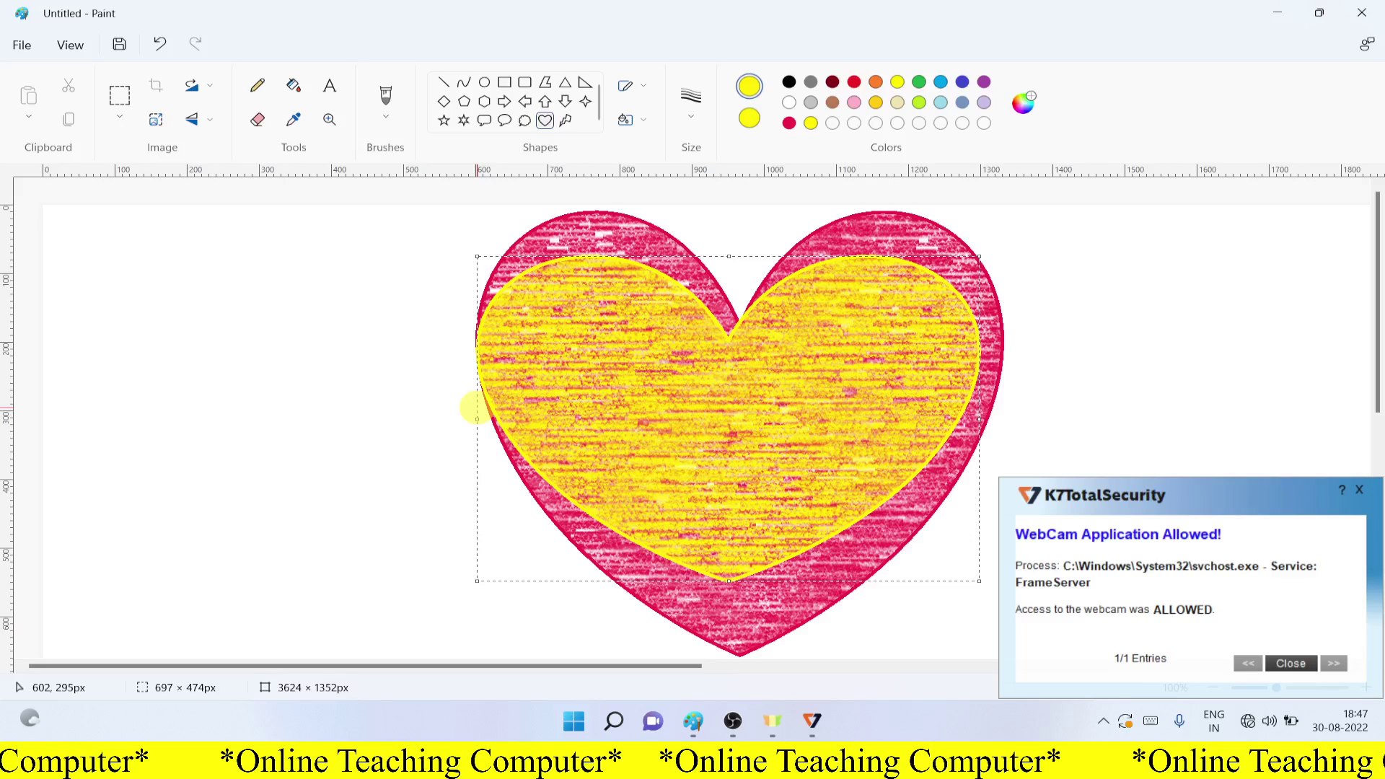
{"action": "left_click_drag", "start_coordinate": [477, 418], "coordinate": [488, 429]}
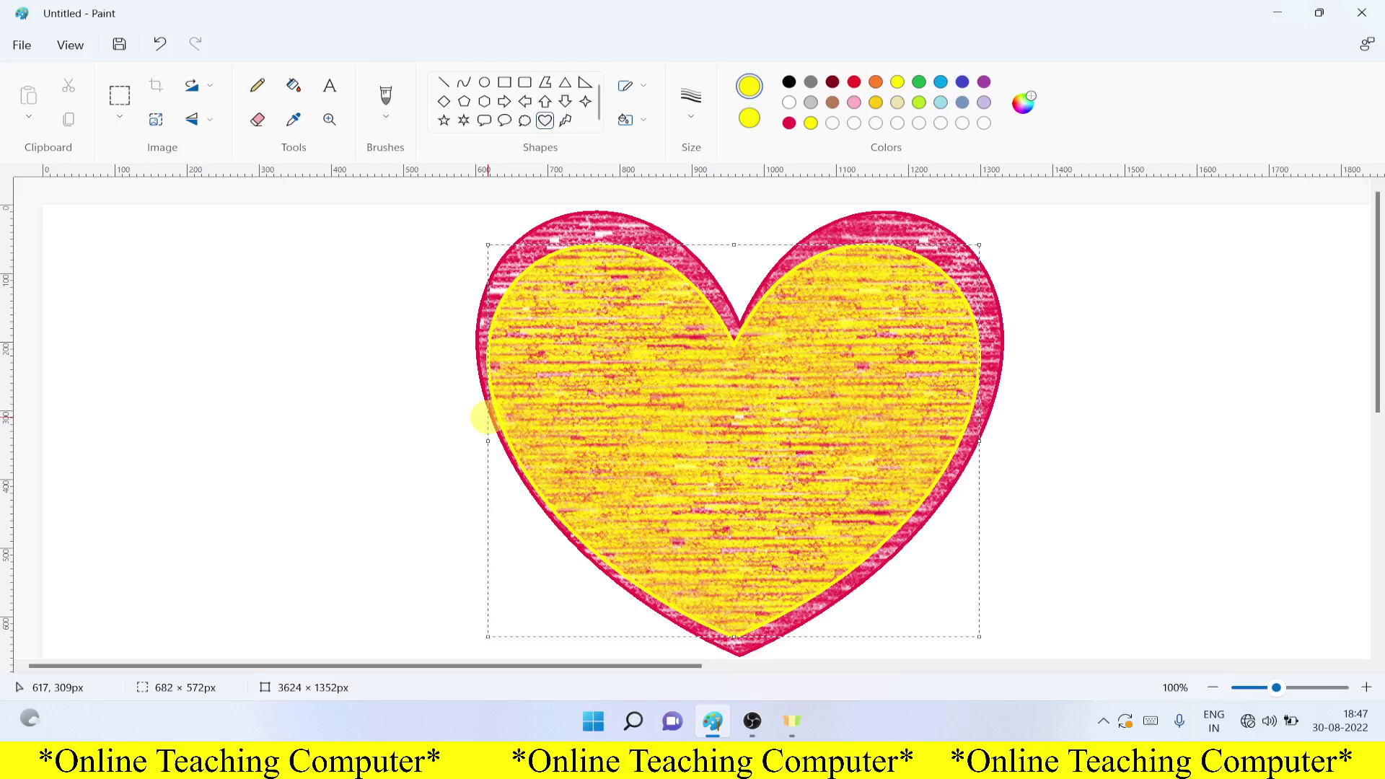
{"action": "left_click_drag", "start_coordinate": [488, 425], "coordinate": [503, 433]}
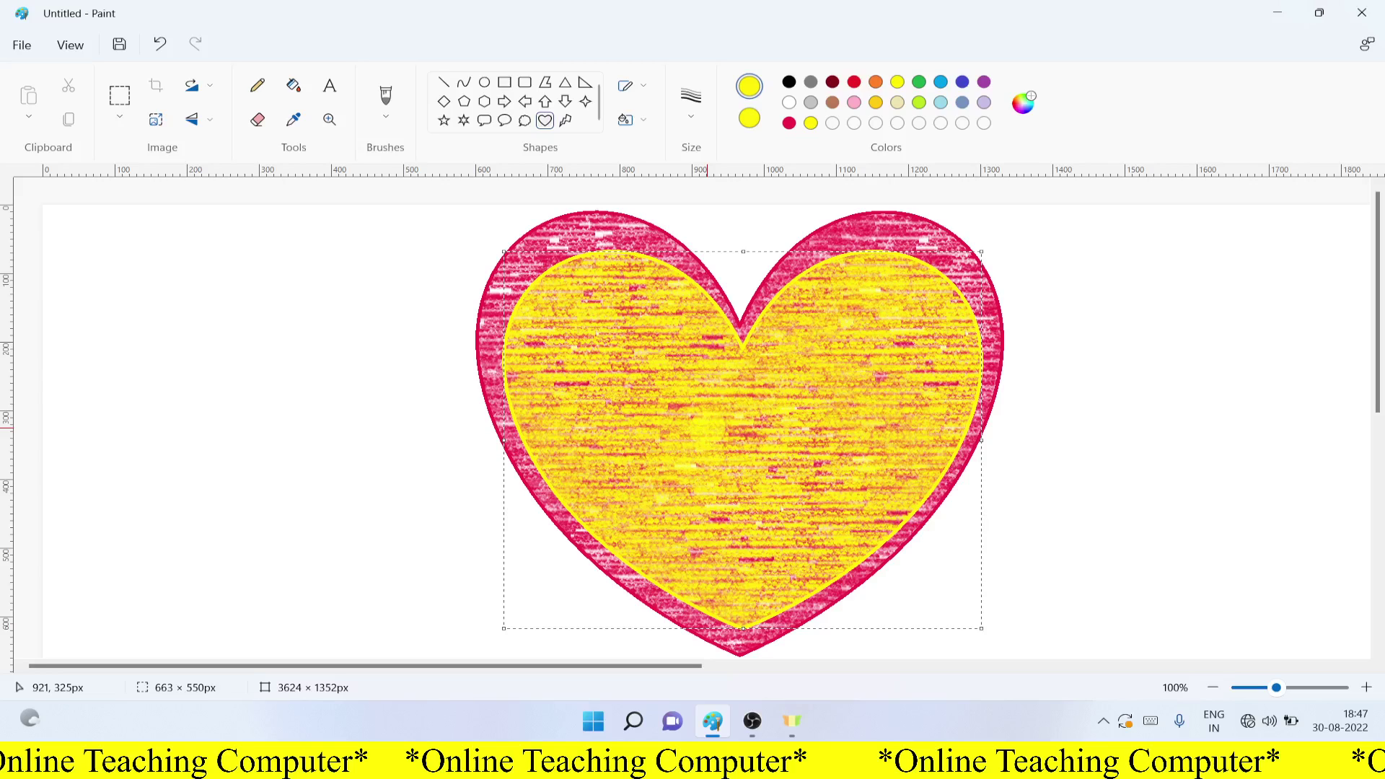
{"action": "left_click", "coordinate": [691, 104]}
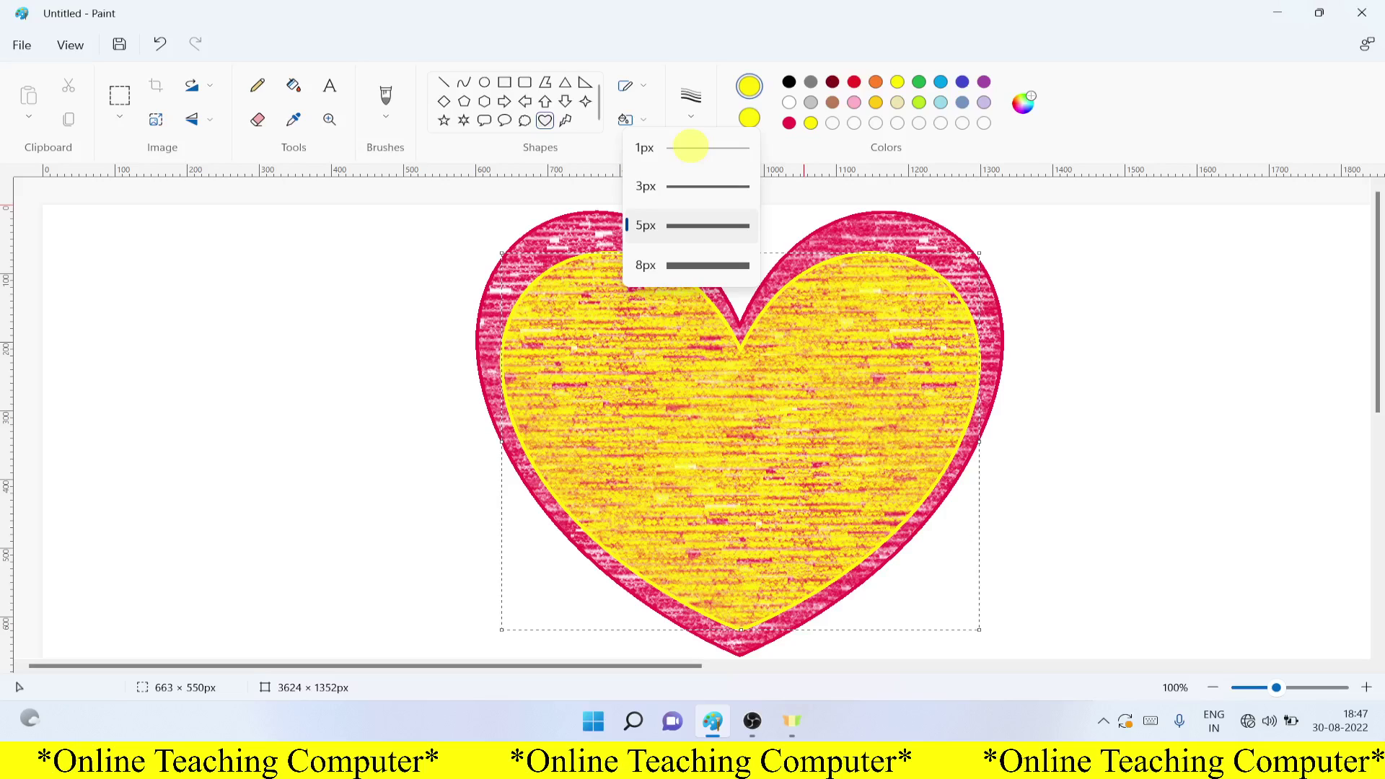
- Switch the yellow heart to a solid fill, commit it, and pick indigo as the colour
{"action": "left_click", "coordinate": [633, 124]}
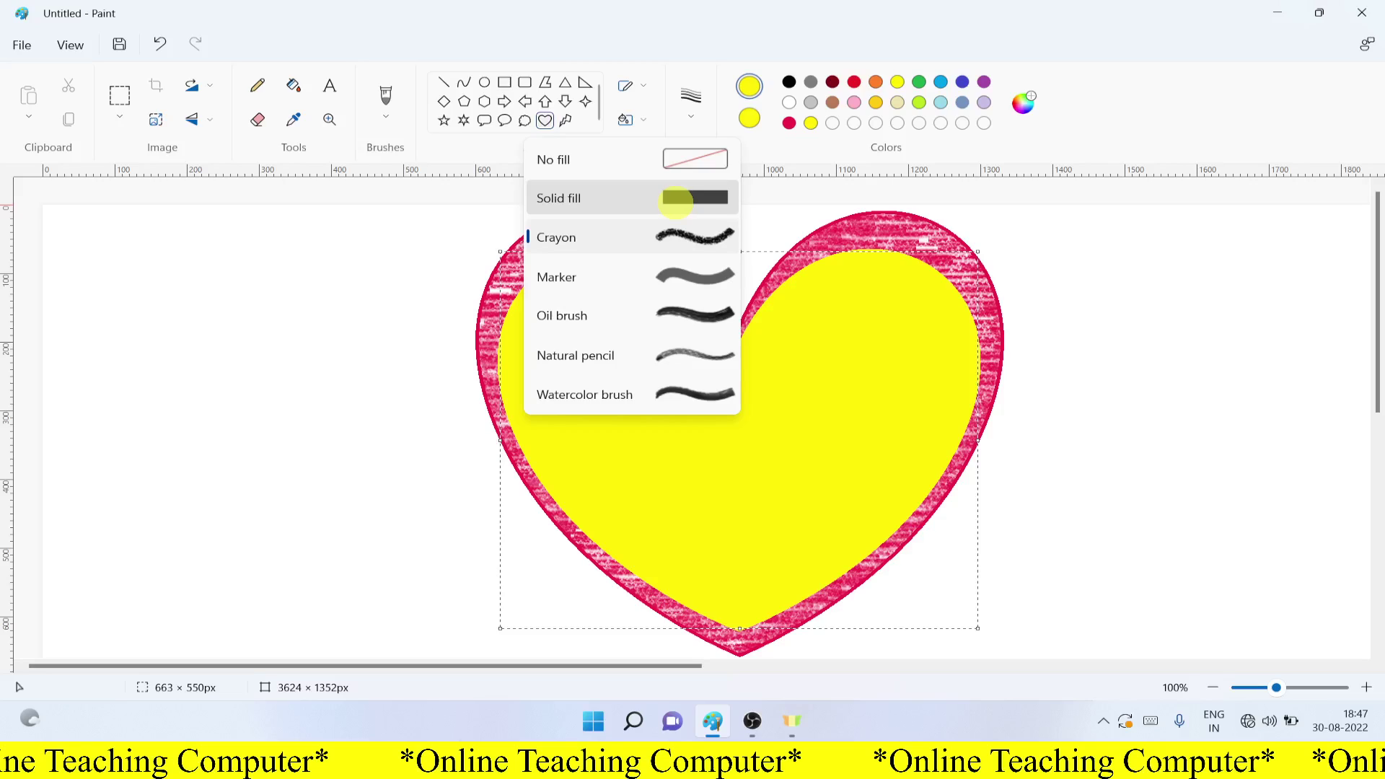
{"action": "left_click", "coordinate": [676, 200]}
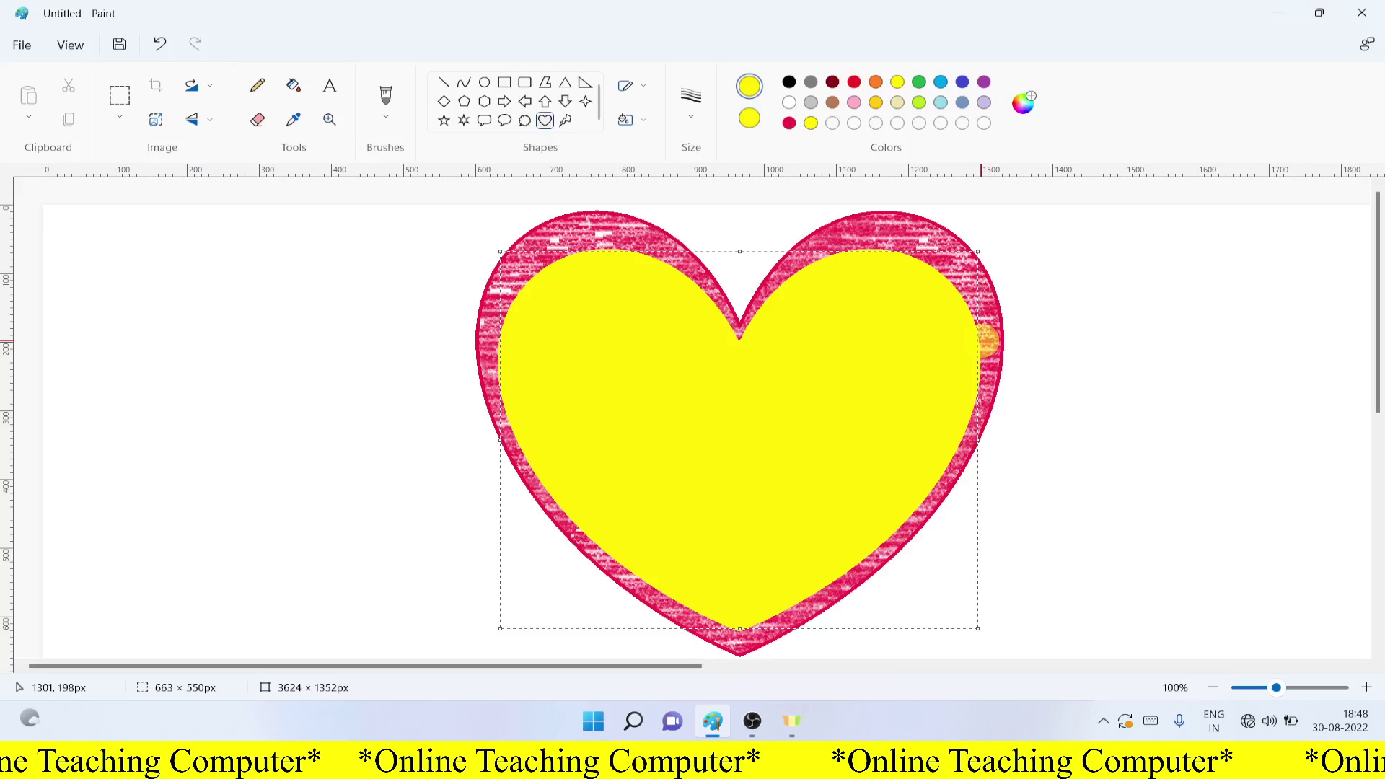
{"action": "left_click", "coordinate": [984, 339]}
{"action": "left_click", "coordinate": [962, 81]}
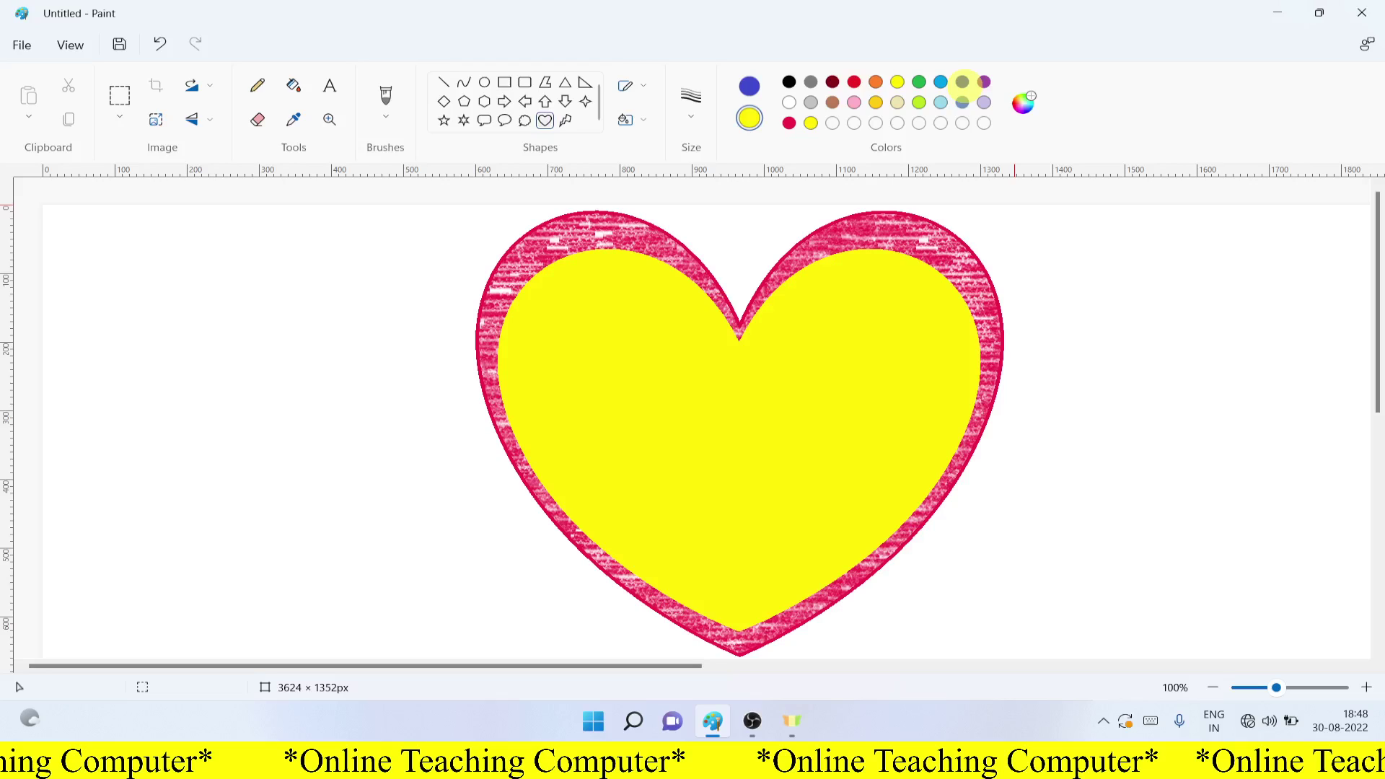
- Draw an indigo-filled heart inside the yellow heart, fitted to leave a yellow band
{"action": "left_click", "coordinate": [962, 81]}
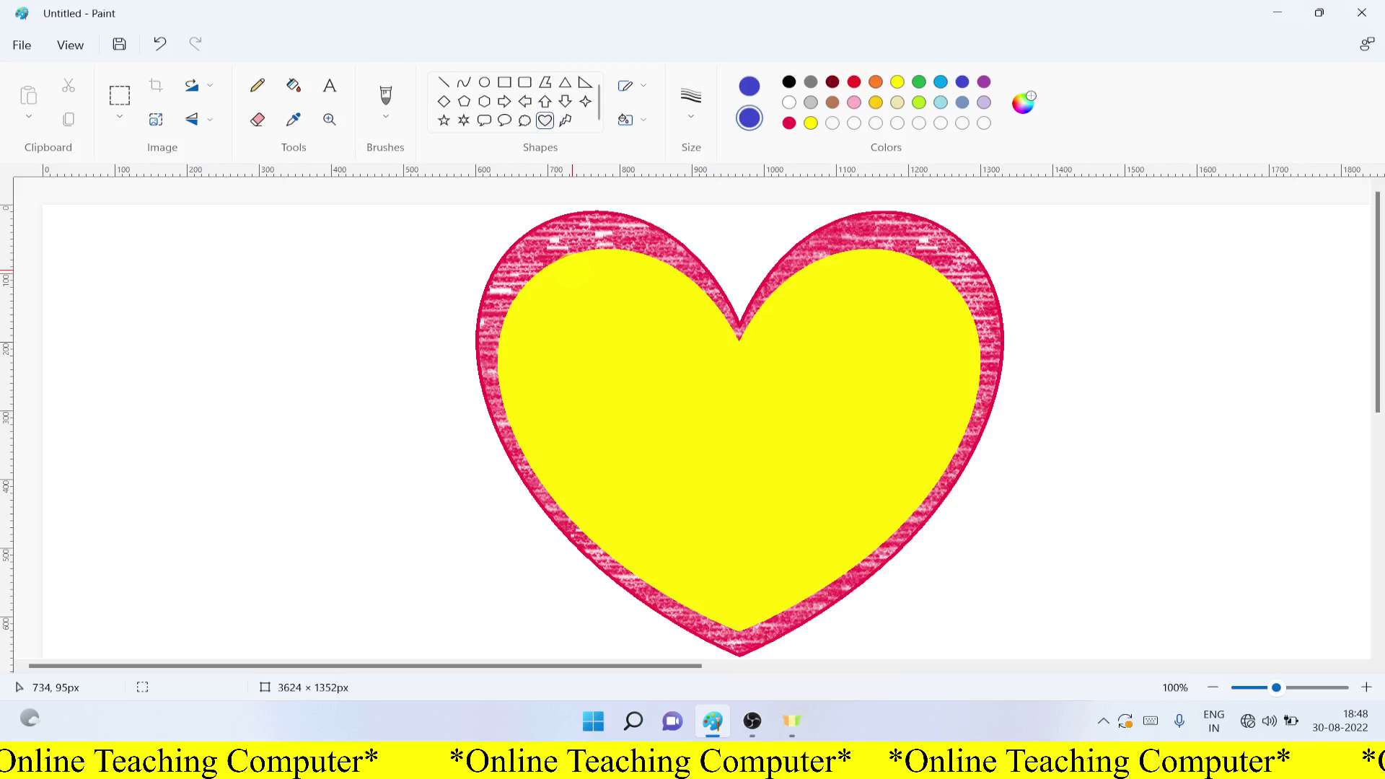
{"action": "left_click_drag", "start_coordinate": [519, 273], "coordinate": [945, 605]}
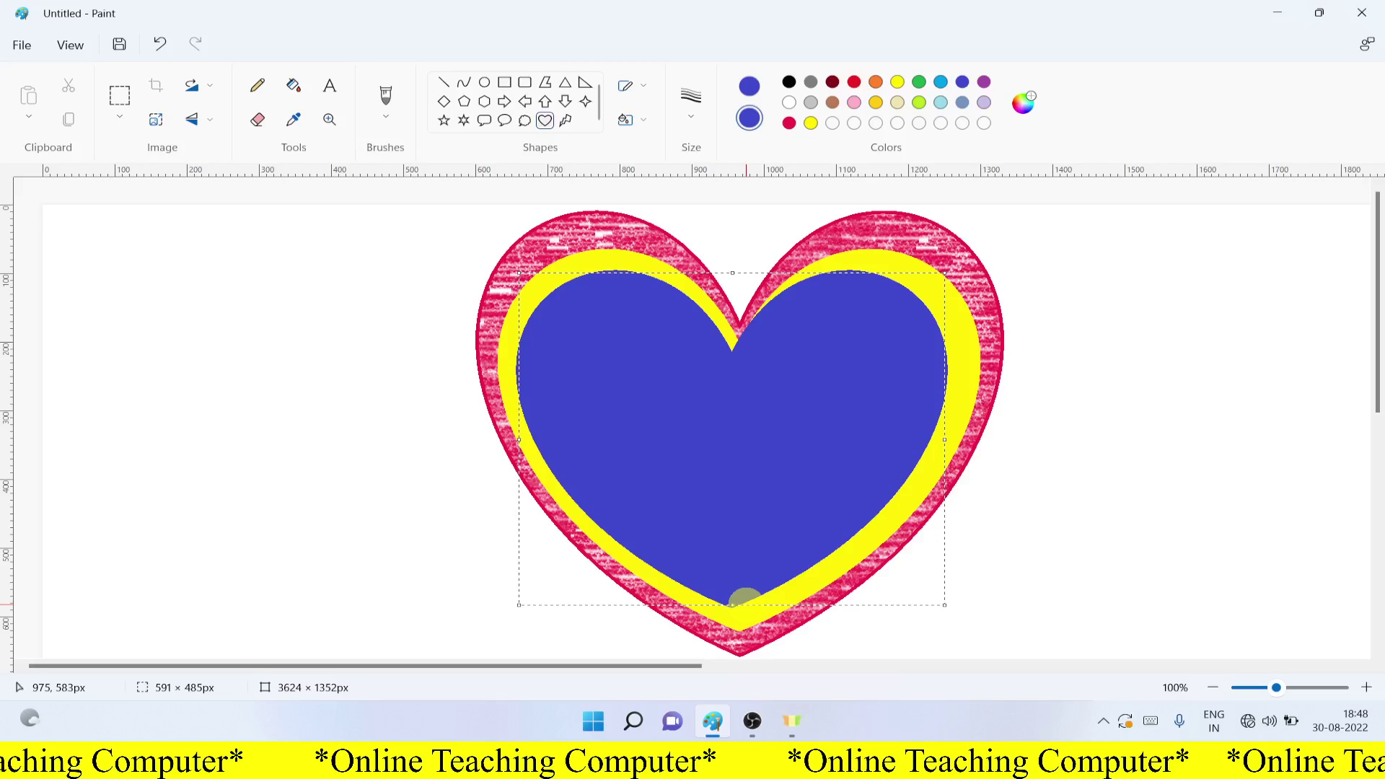
{"action": "left_click_drag", "start_coordinate": [745, 598], "coordinate": [941, 427]}
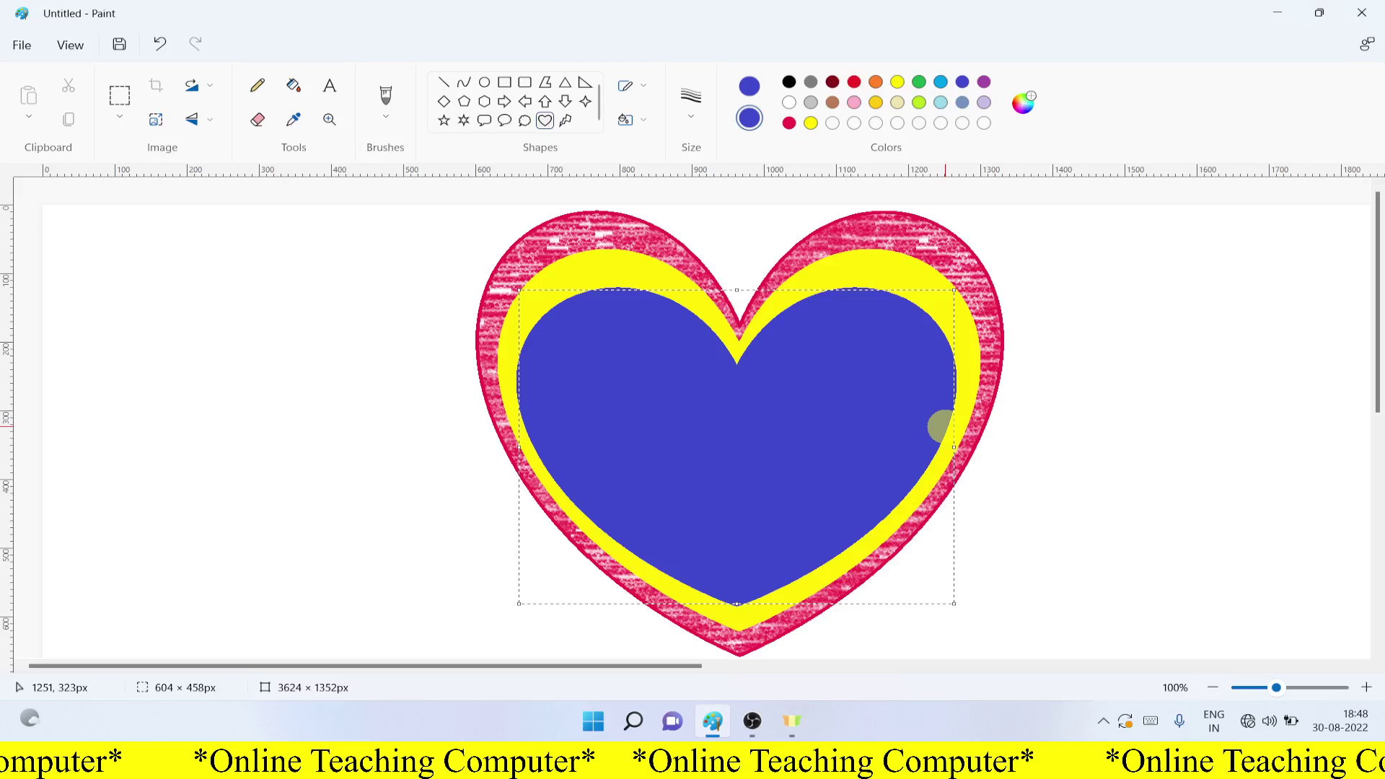
{"action": "left_click", "coordinate": [631, 119]}
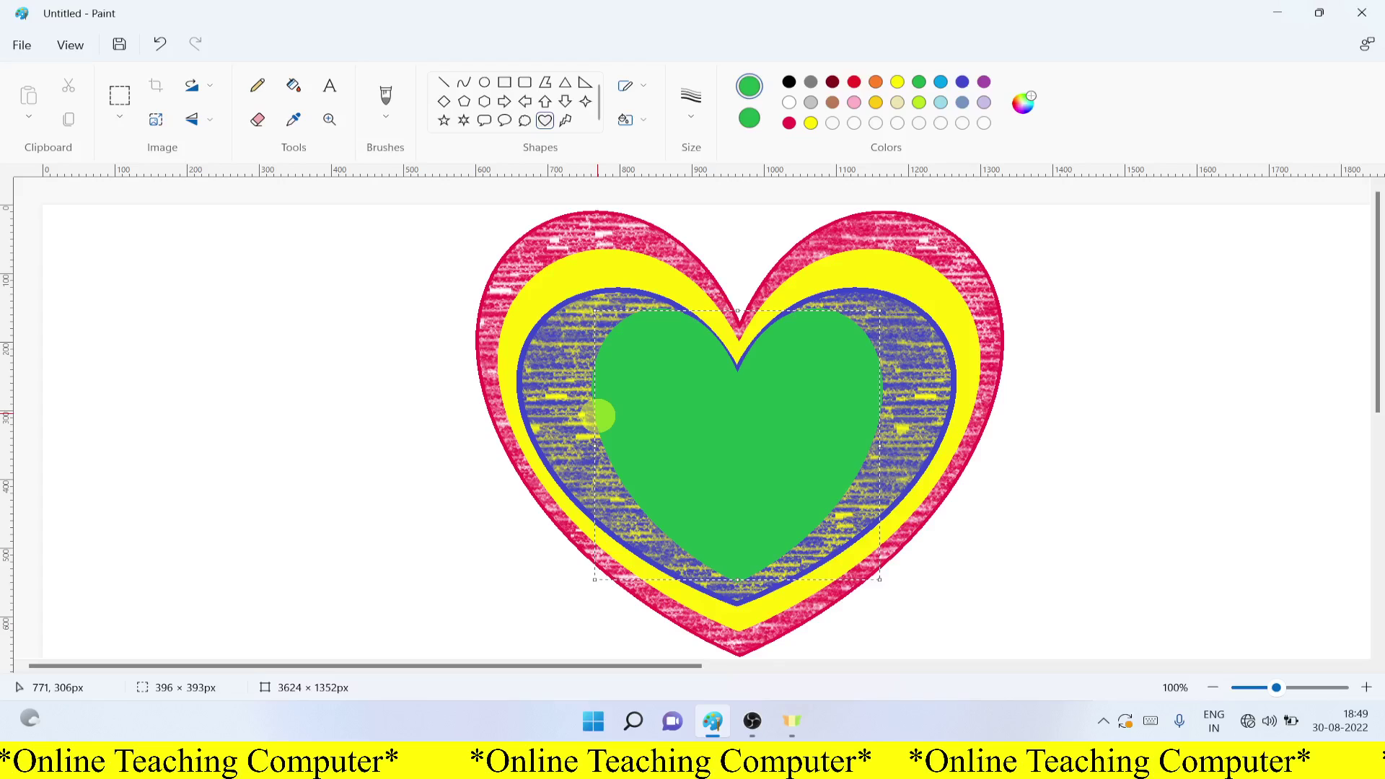
- Enlarge the green heart so it nearly fills the blue heart
{"action": "left_click_drag", "start_coordinate": [597, 415], "coordinate": [701, 480]}
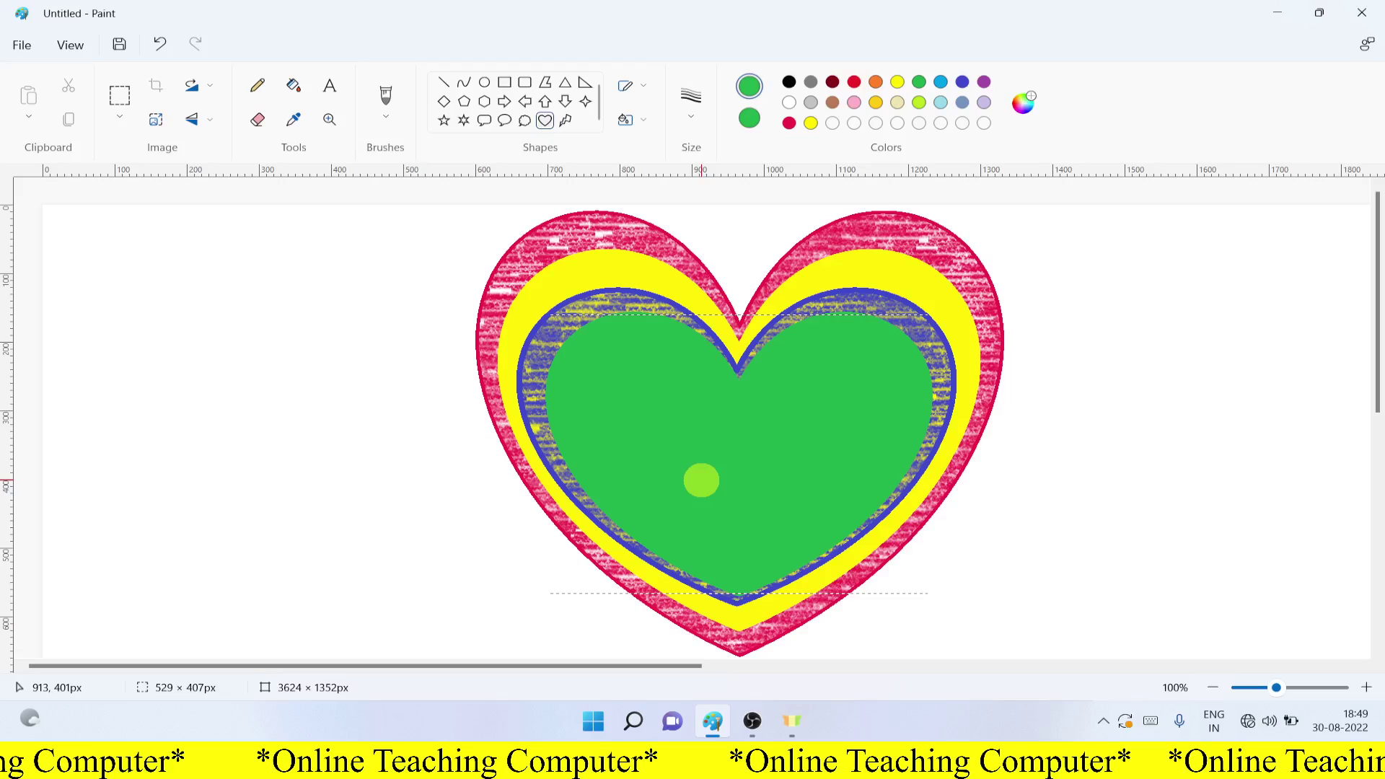
- Set the green heart's outline colour to light grey
{"action": "left_click", "coordinate": [812, 102]}
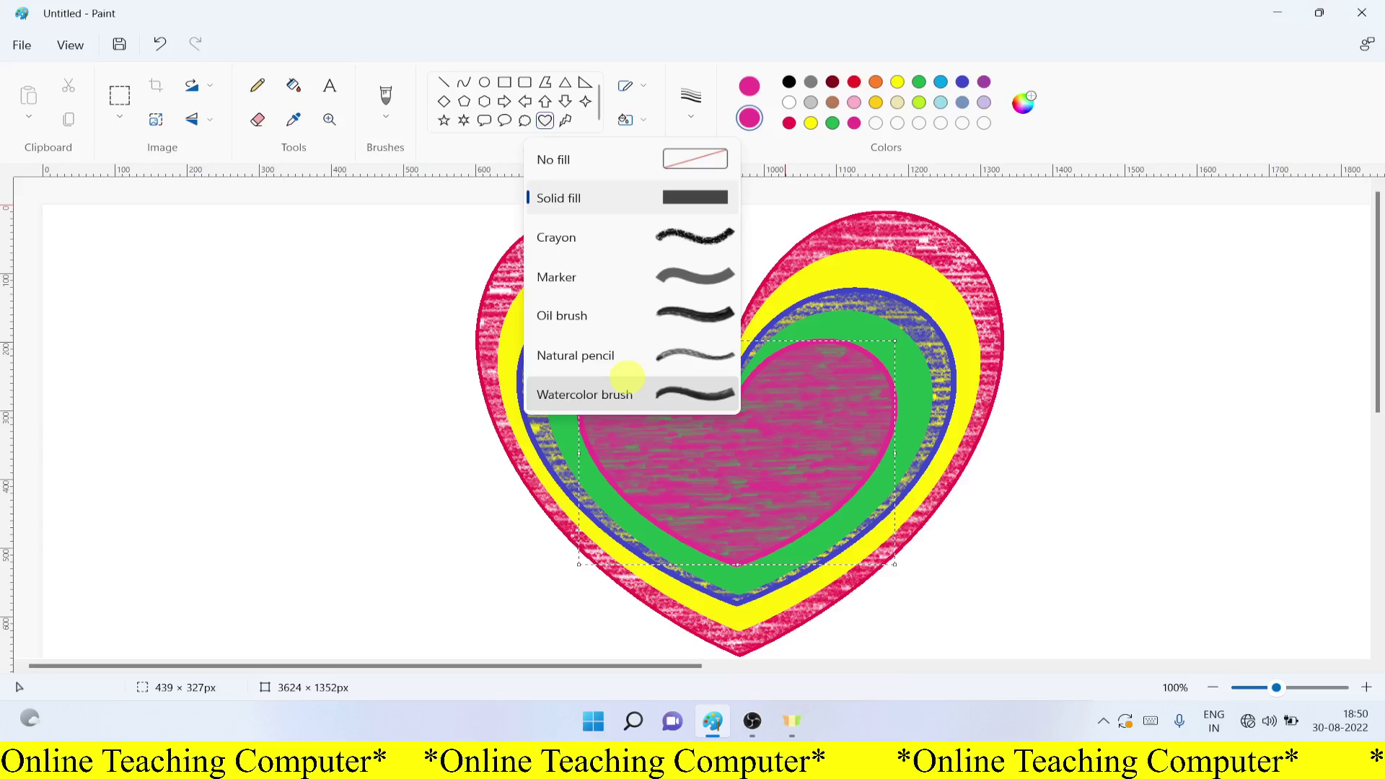
- Commit the pink heart inside the green heart and select red as the fill colour
{"action": "left_click", "coordinate": [695, 384]}
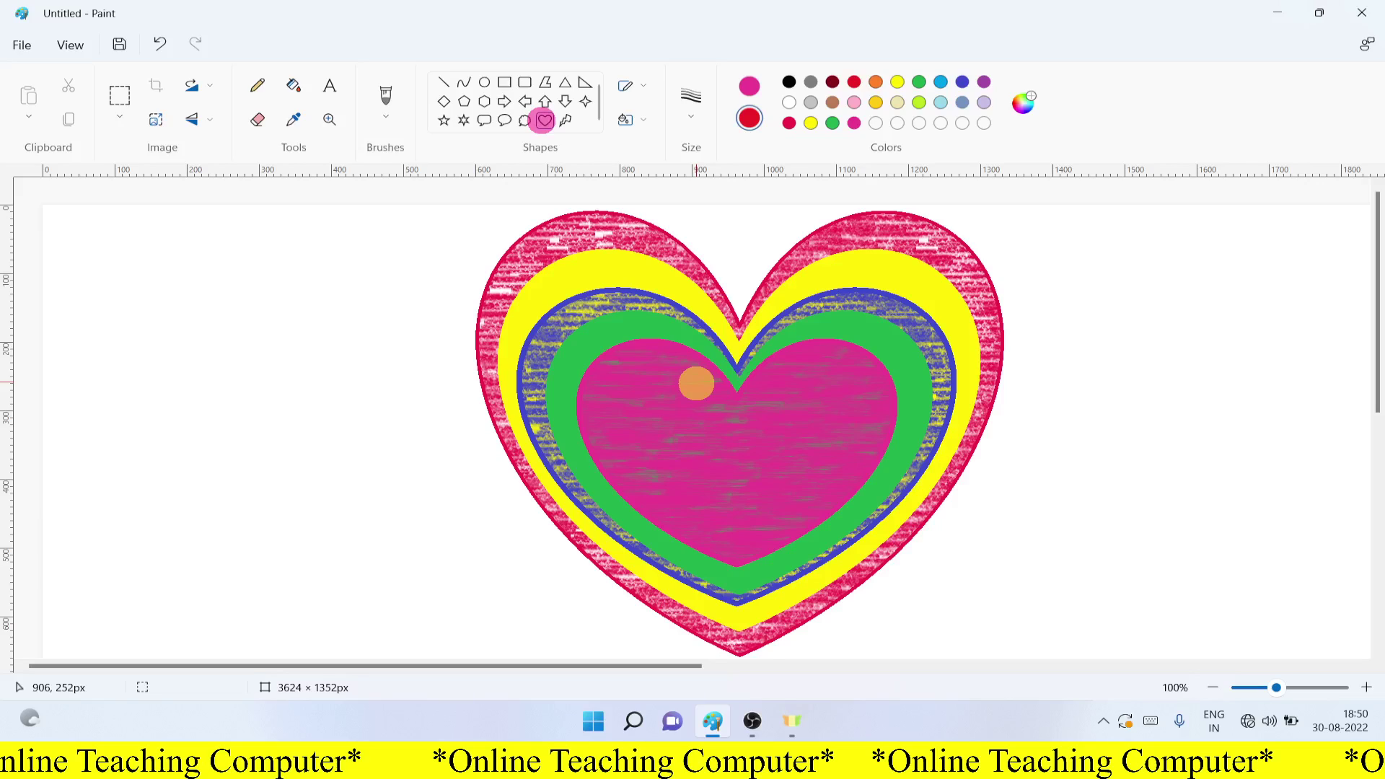
- Drag a small solid red heart in the centre of the pink heart
{"action": "left_click_drag", "start_coordinate": [641, 390], "coordinate": [827, 546]}
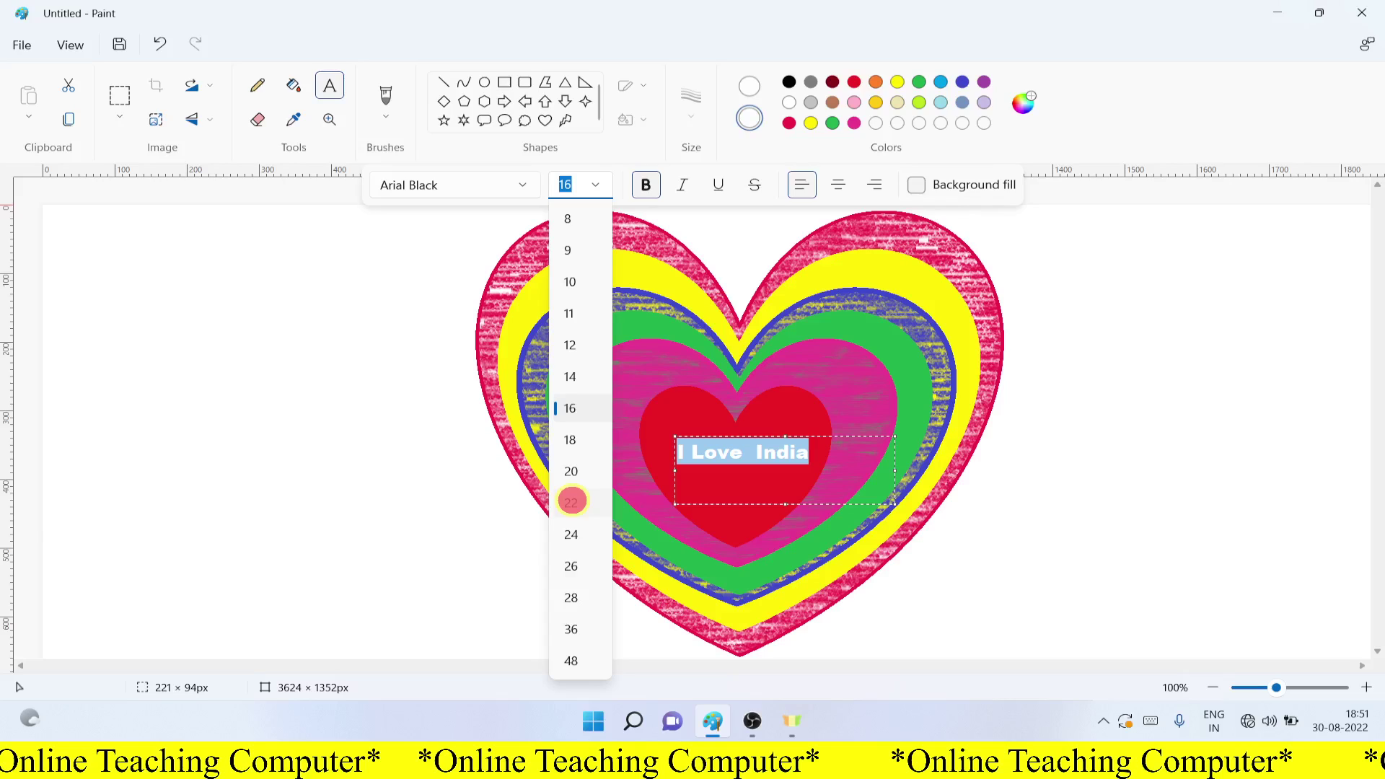
- Set the white 'I LOVE INDIA' text to 22-point Algerian and place the cursor between LOVE and INDIA
{"action": "left_click", "coordinate": [571, 501]}
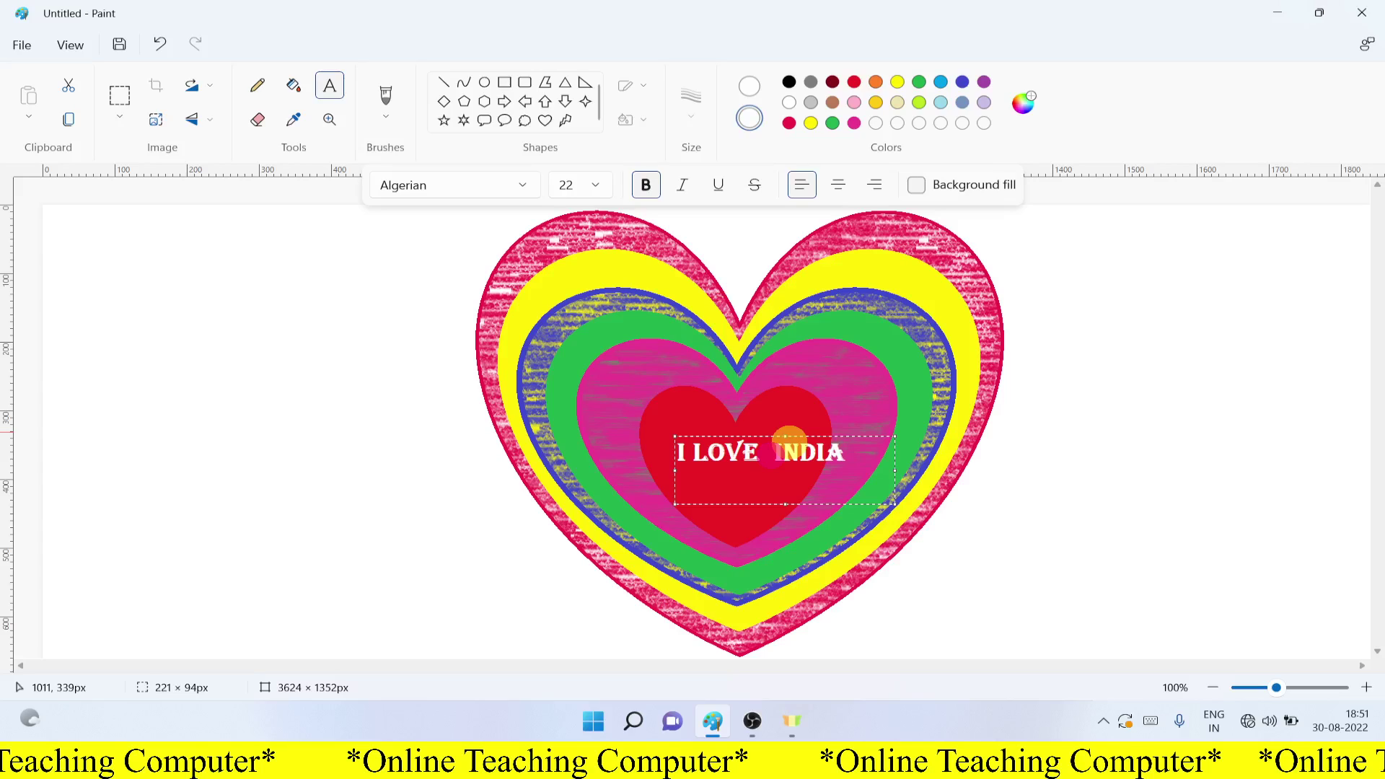
{"action": "left_click", "coordinate": [769, 453]}
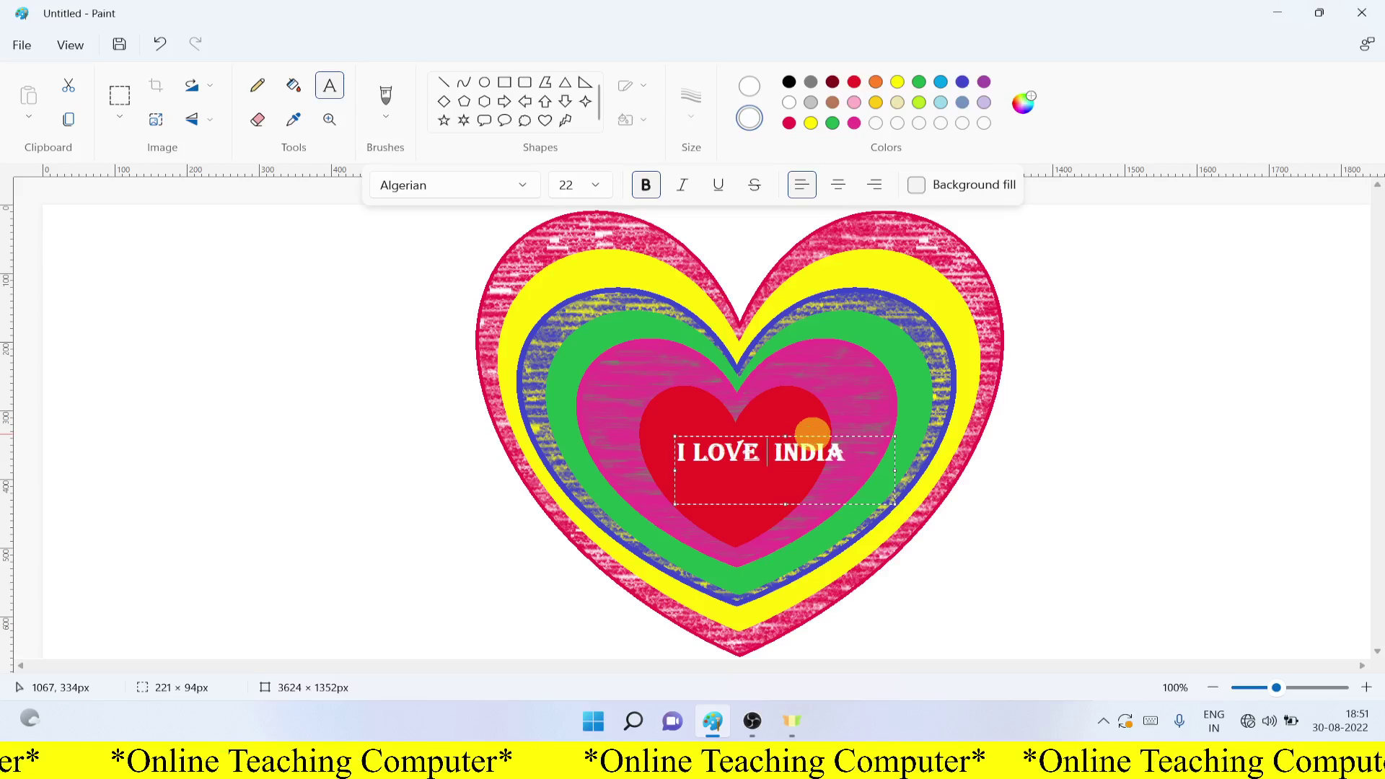